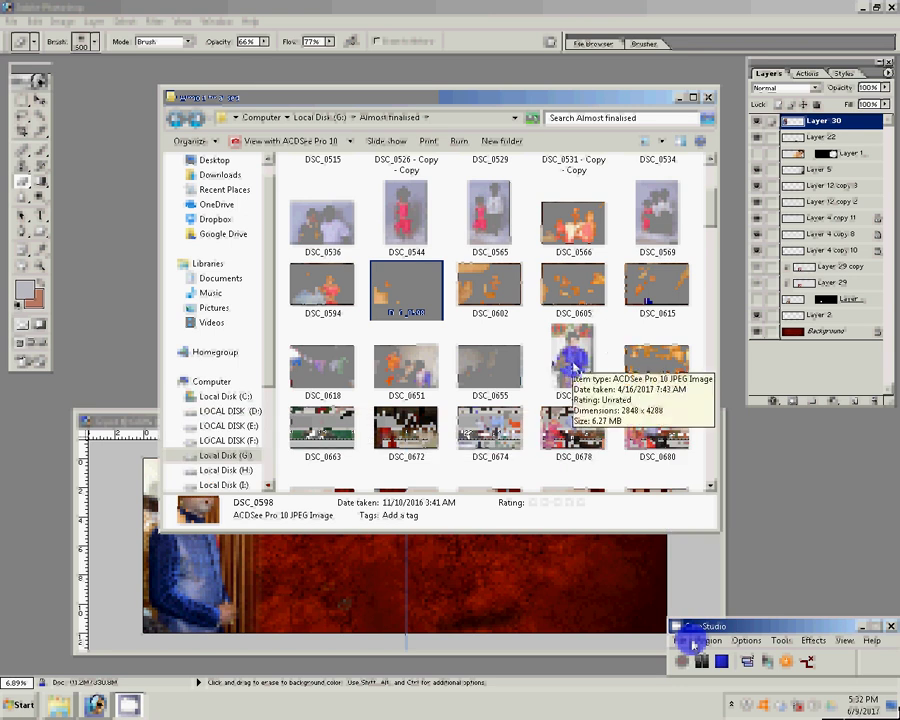
- Select the bride photo DSC_0657 in the Almost finalised folder
left_click(575, 370)
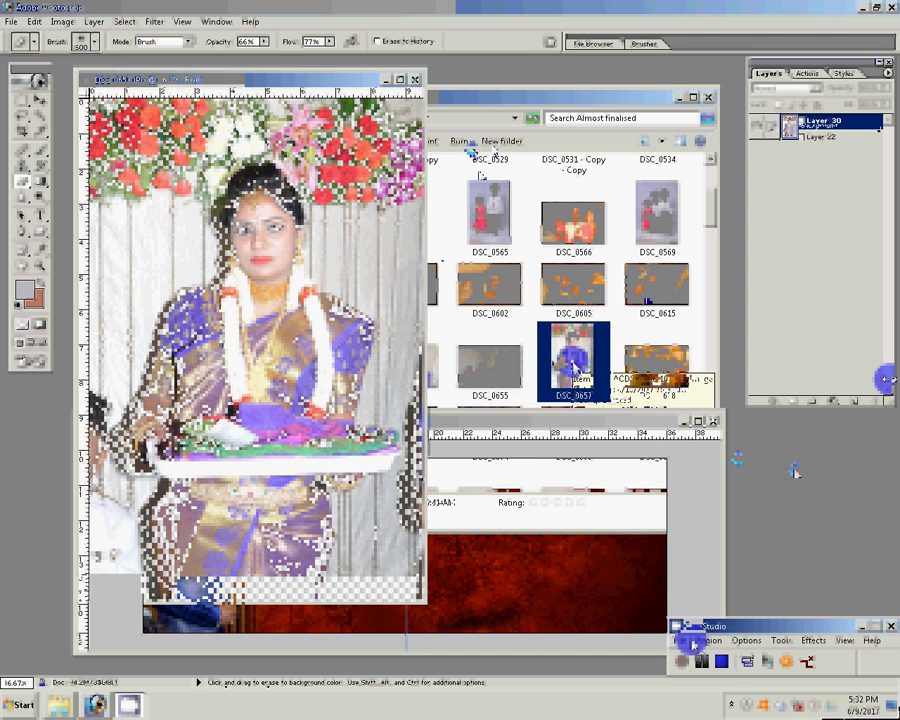
- Add a very dark navy Solid Color fill layer blended in Soft Light over the bride photo
left_click(856, 405)
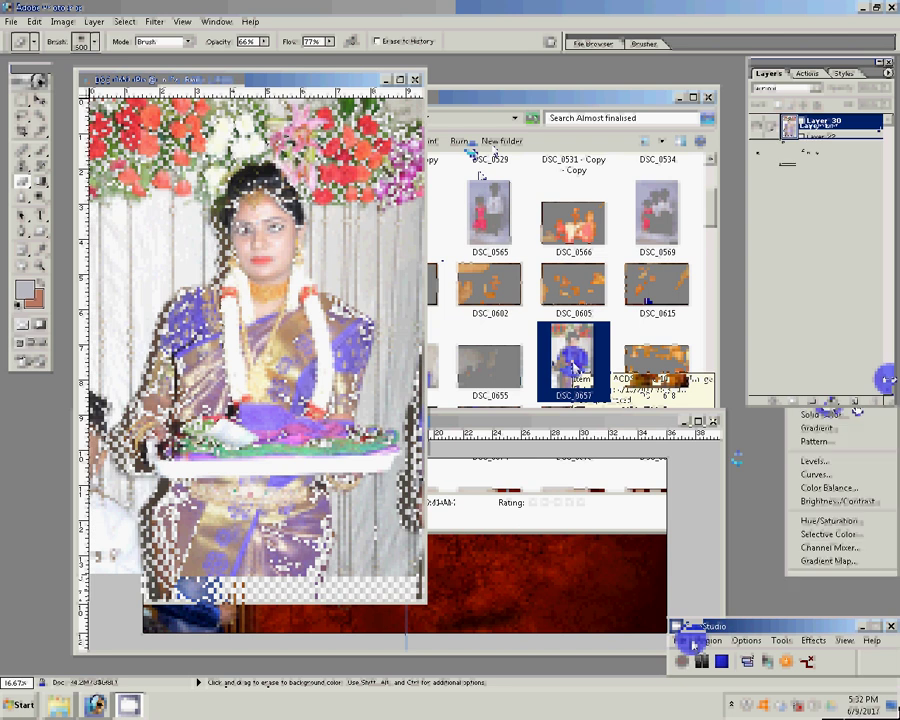
left_click(822, 414)
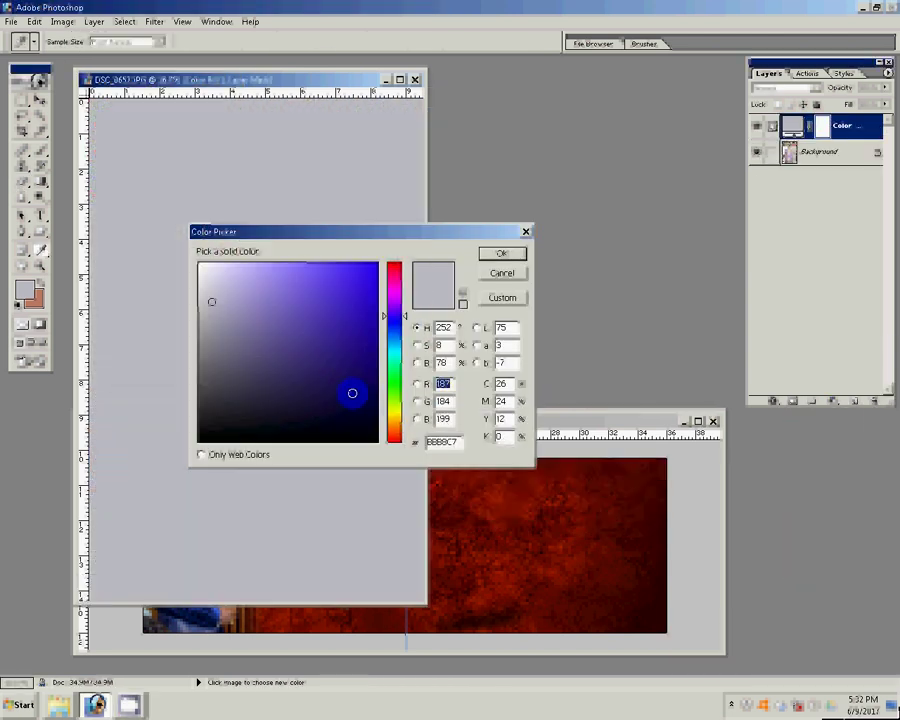
left_click(352, 393)
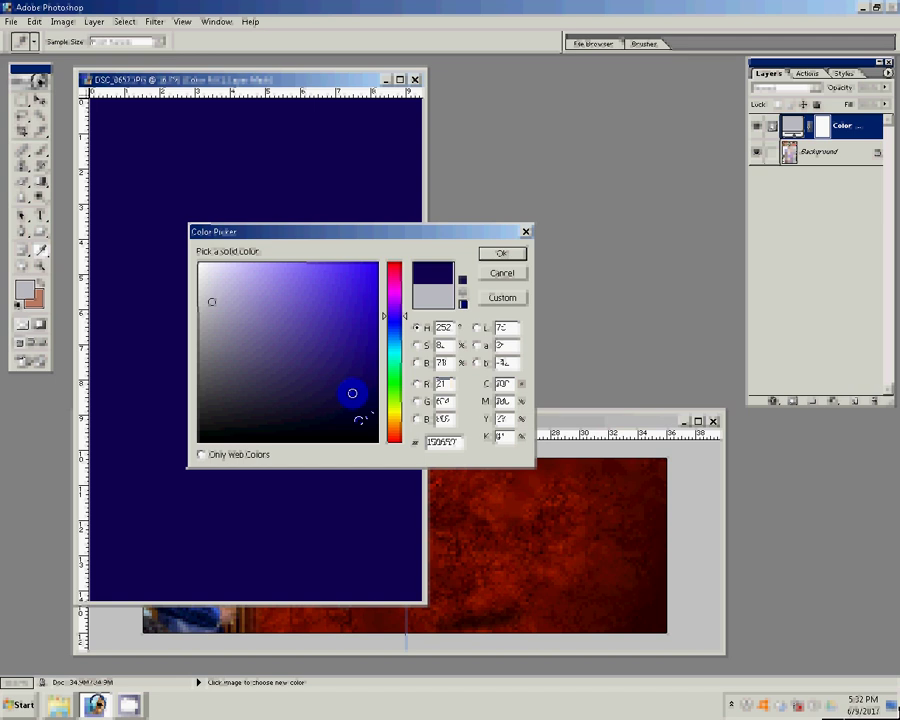
left_click(359, 420)
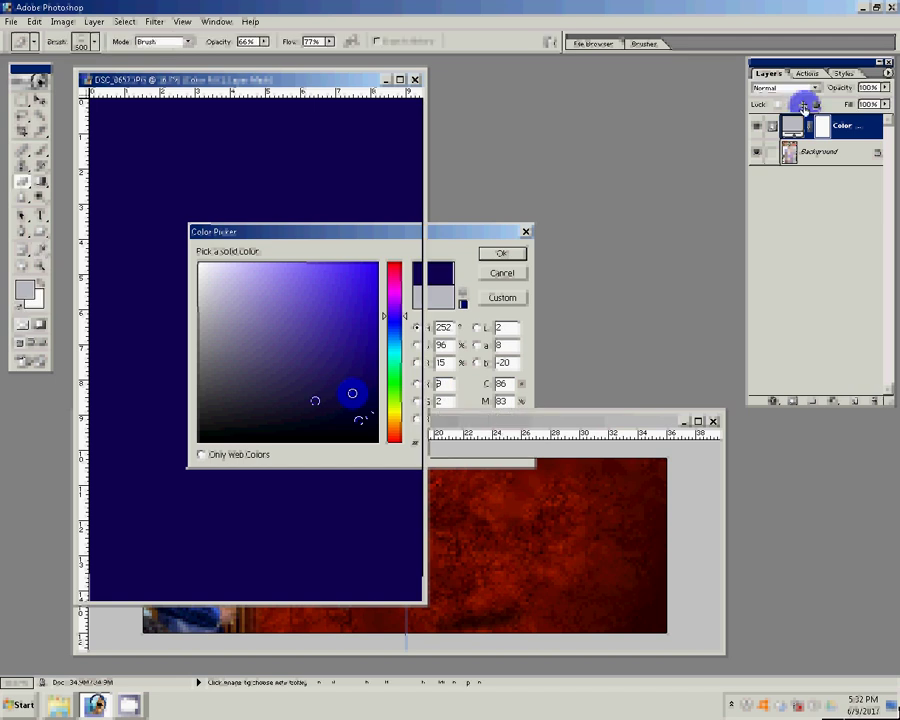
left_click(790, 88)
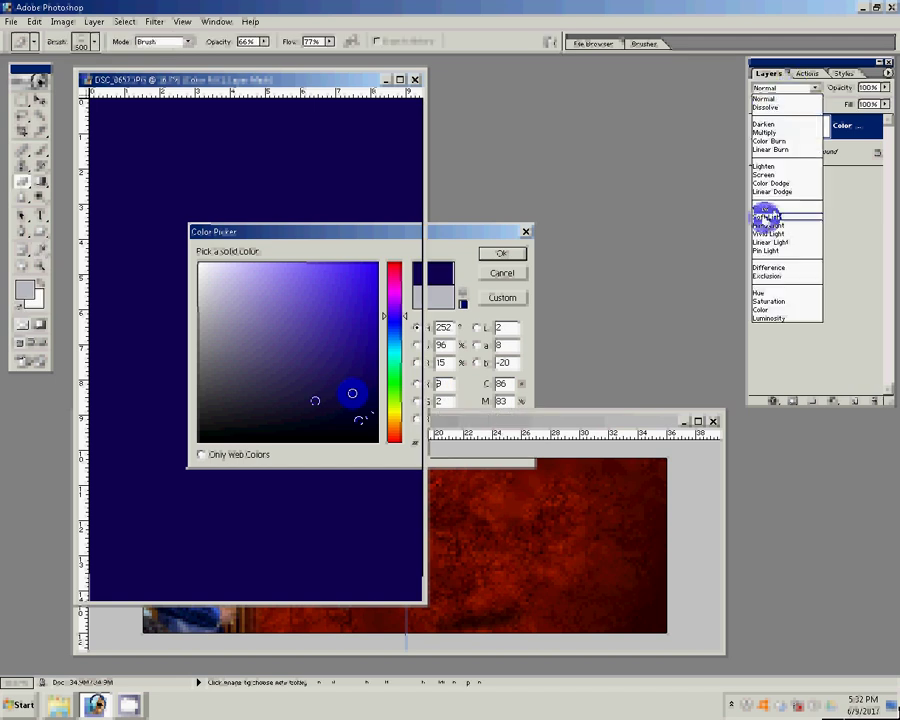
left_click(765, 215)
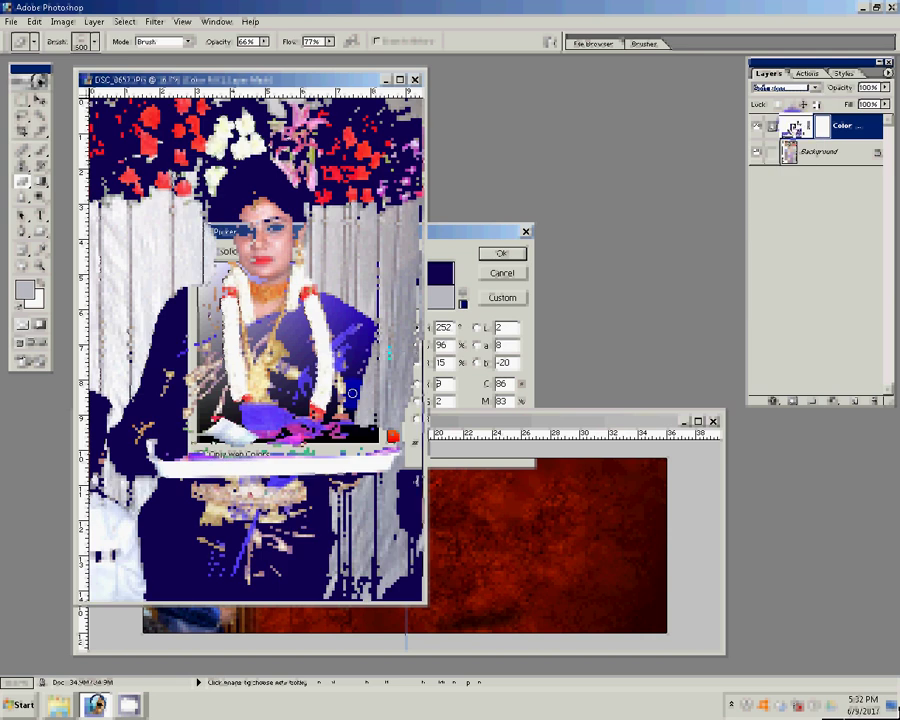
left_click(360, 438)
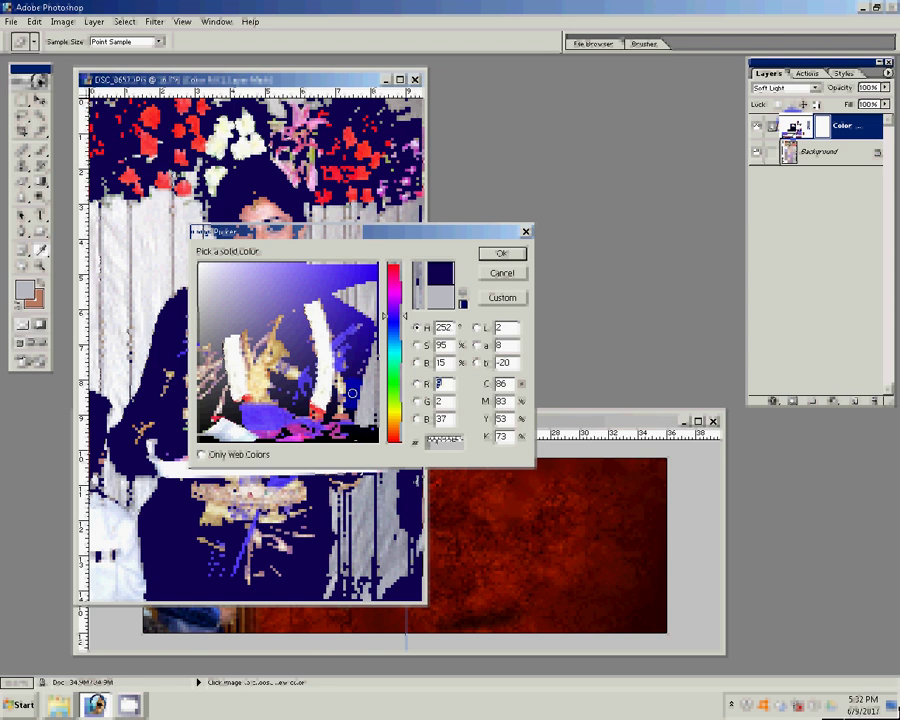
left_click(492, 256)
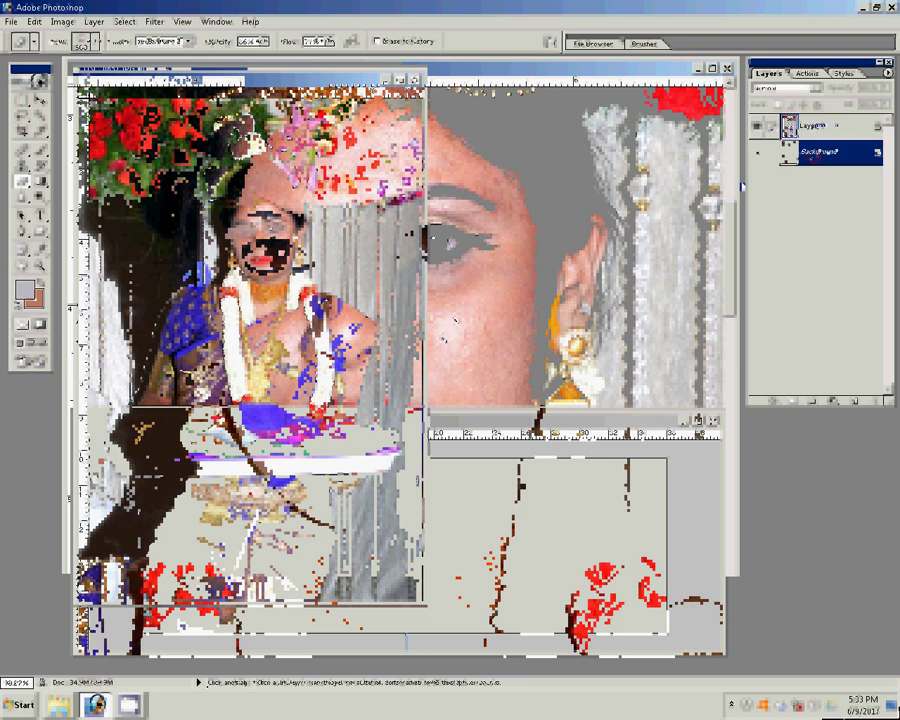
- Run the Magic Pro plug-in filter on the bride photo with graininess 102
key("alt+t")
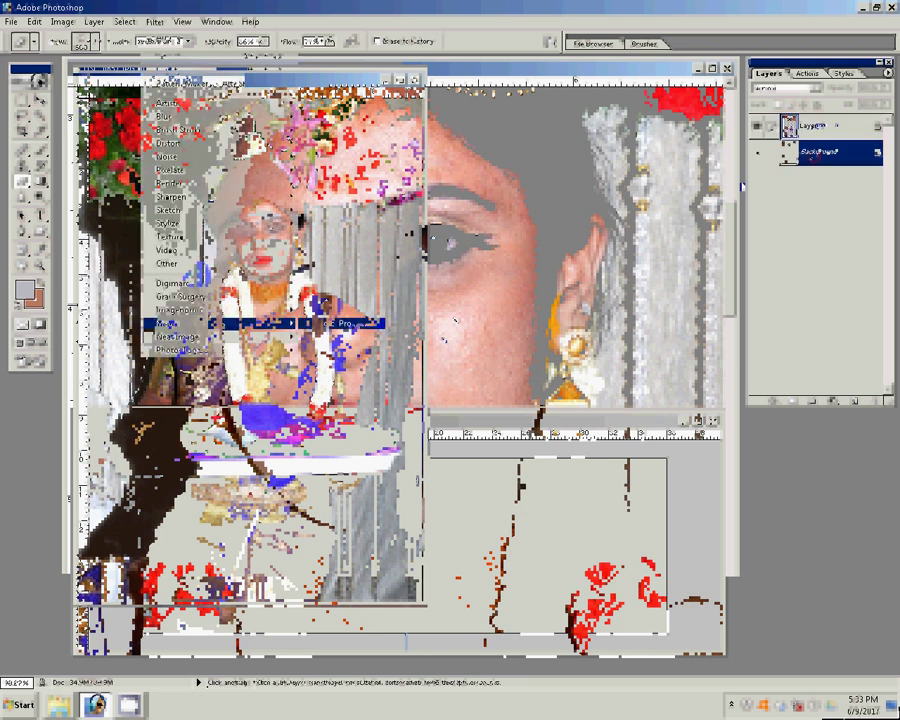
key("Return")
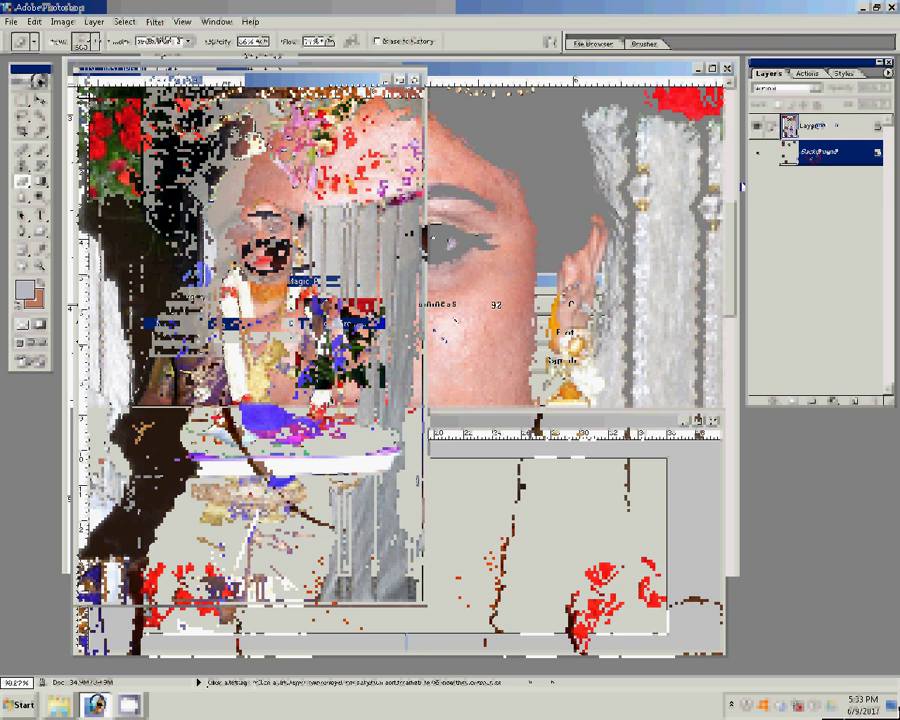
left_click(586, 305)
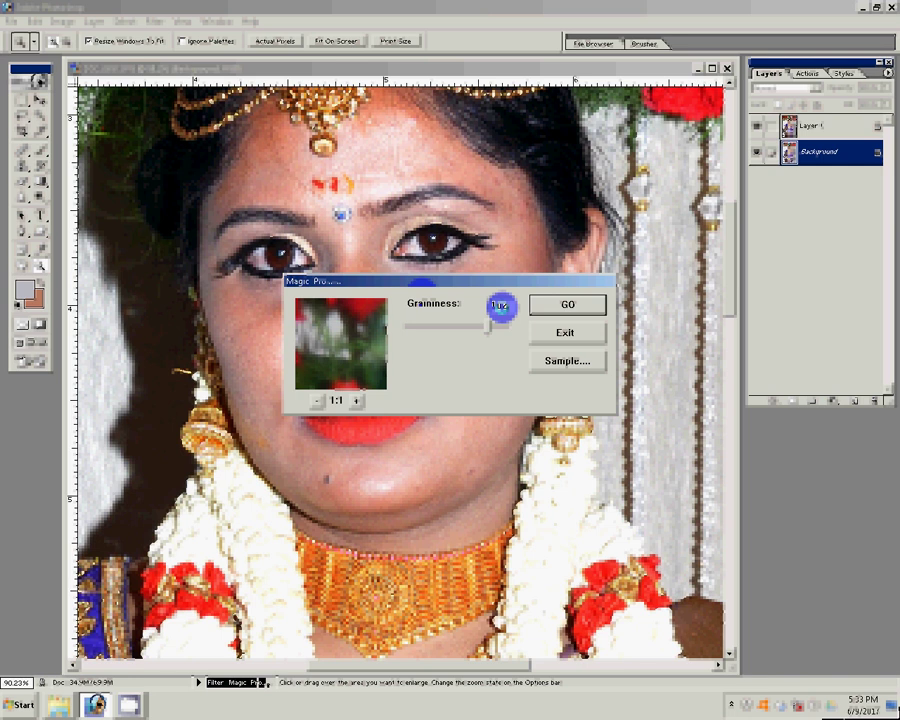
key("Return")
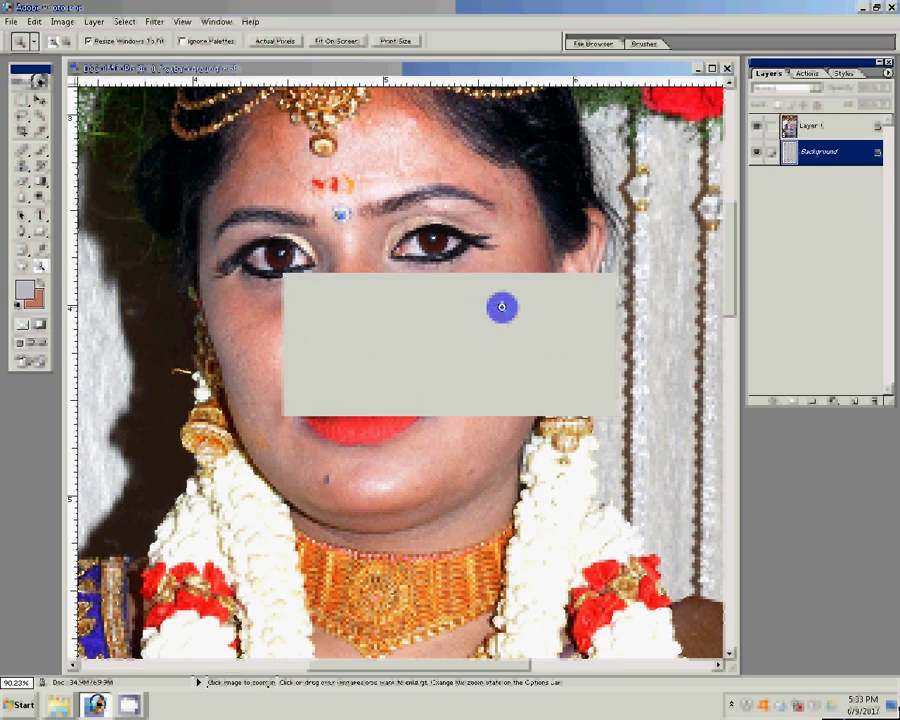
- On Layer 1, erase over the bride's left cheek with a 70 px eraser
left_click(827, 137)
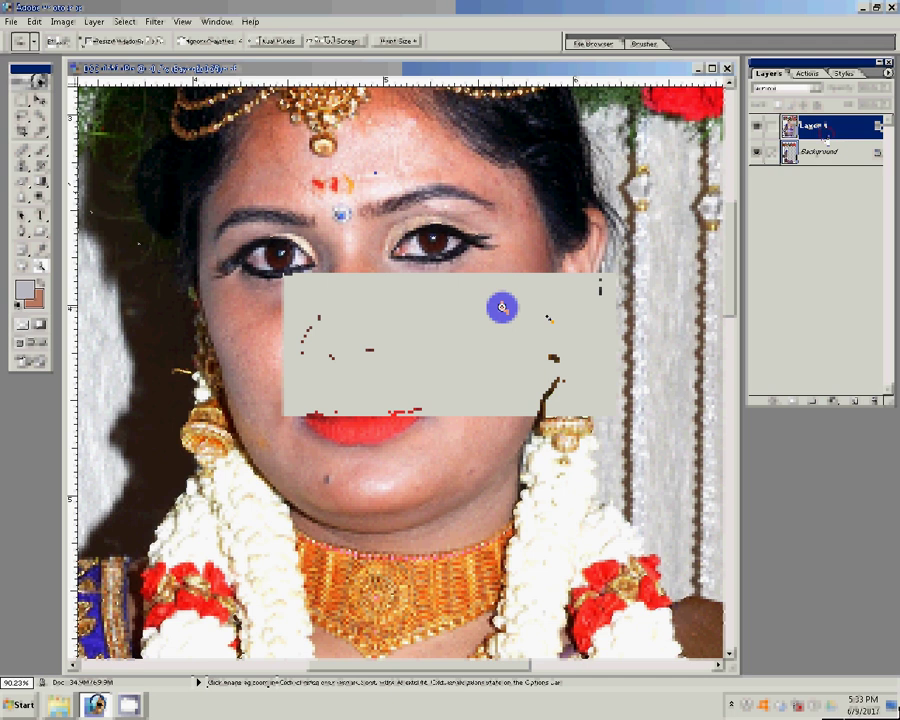
key("e")
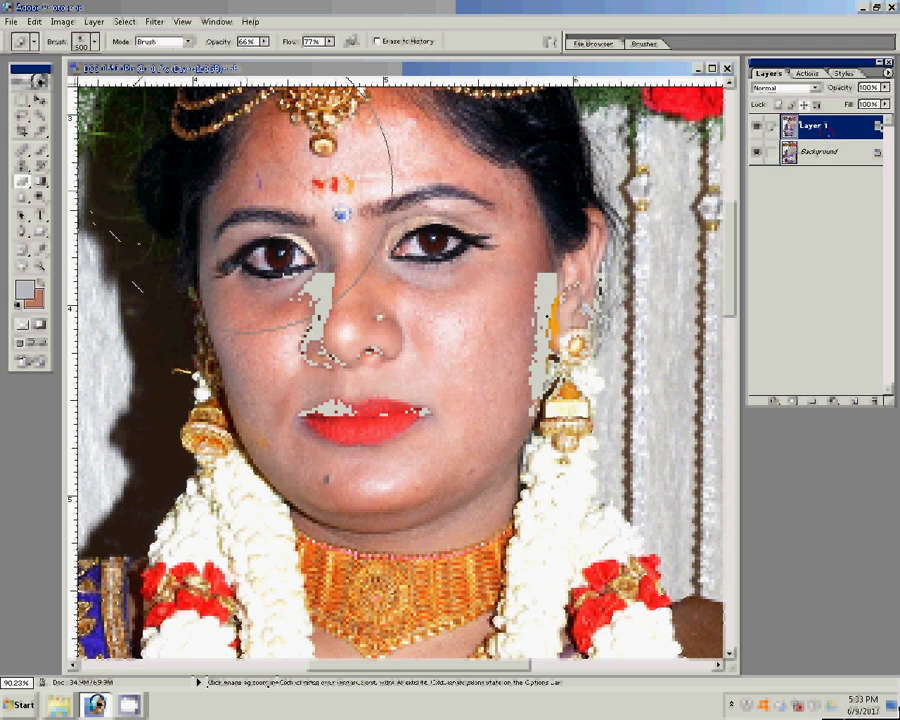
key("bracketleft")
key("bracketleft")
key("bracketleft")
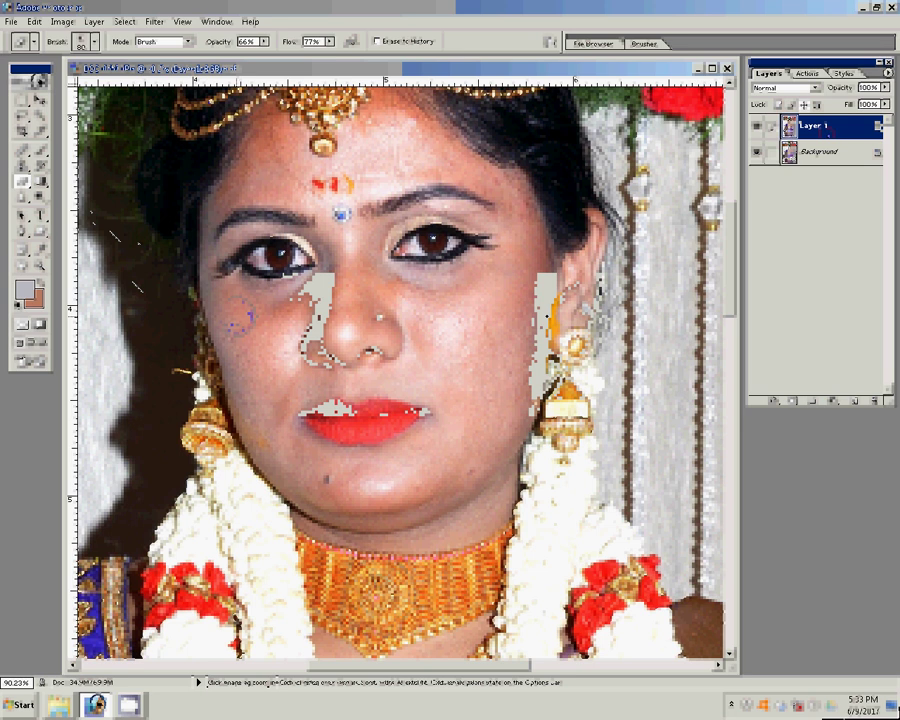
key("bracketleft")
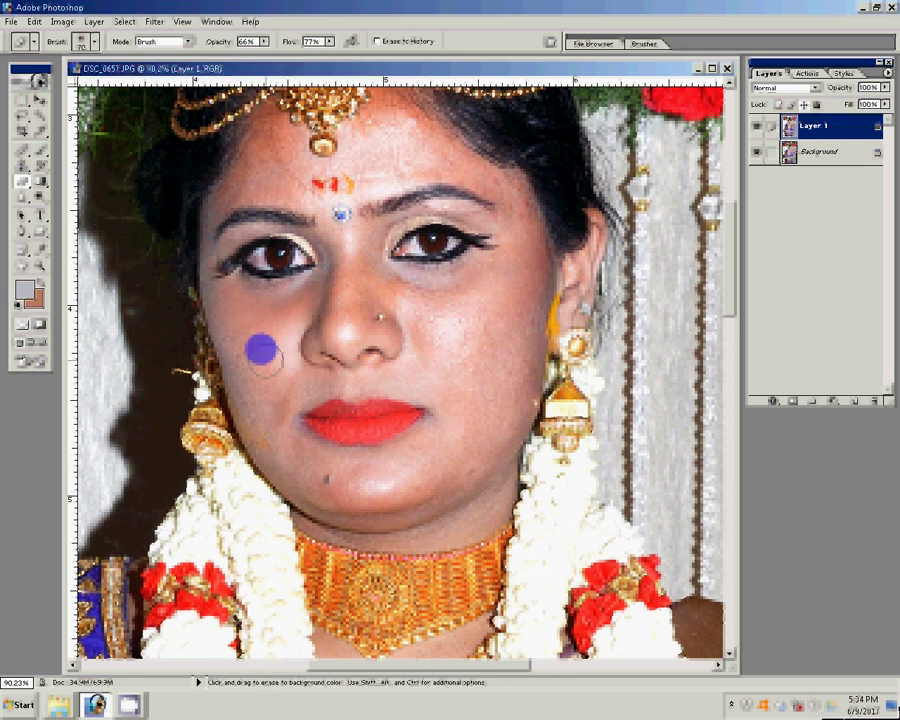
left_click_drag(265, 355, 262, 395)
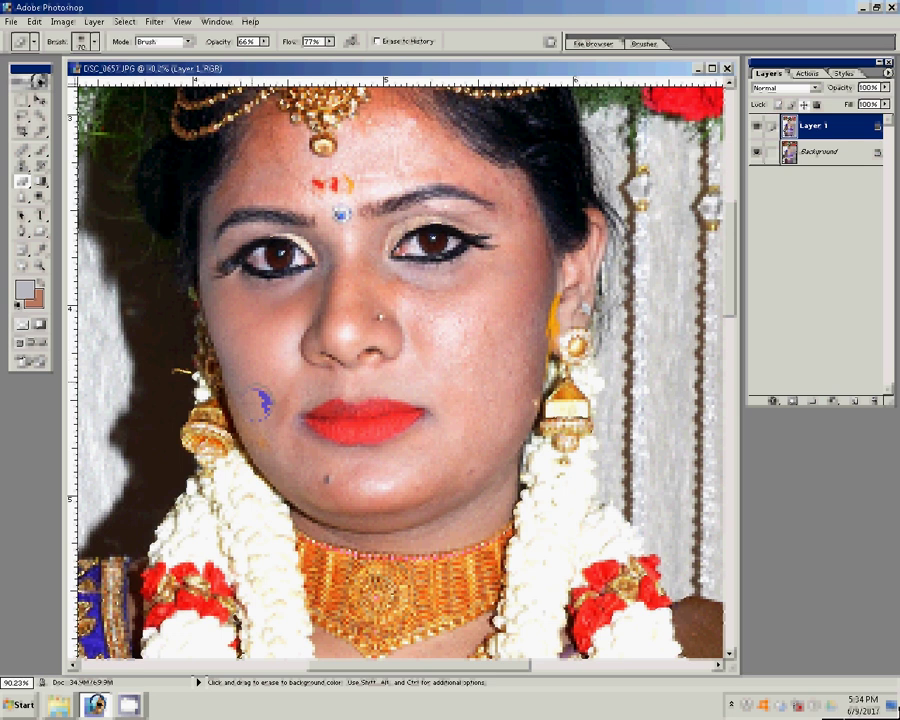
left_click(263, 400)
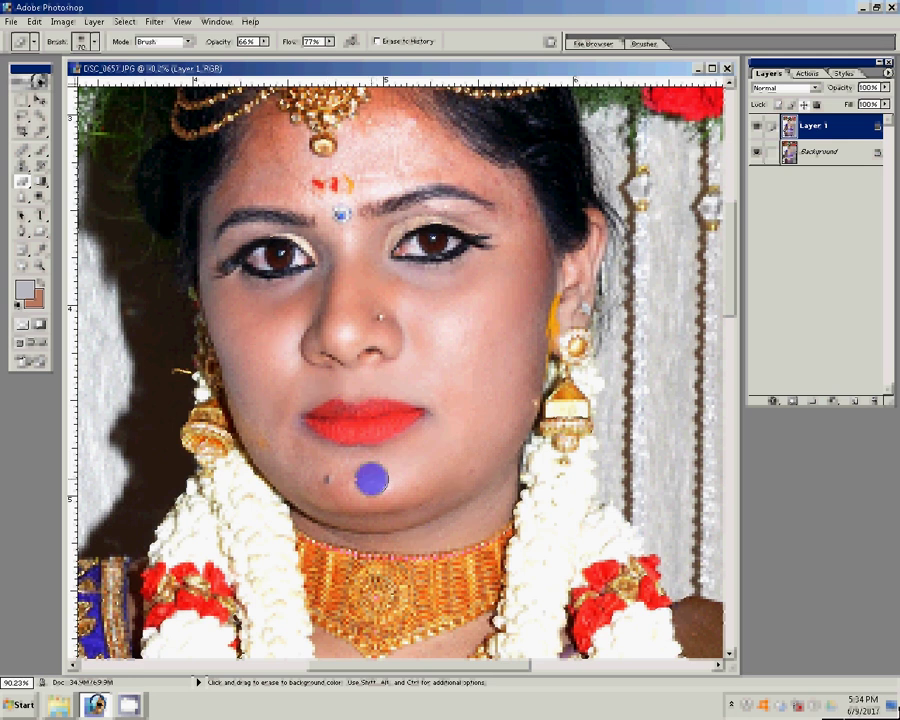
- Erase the jaw, chin, forehead and above the eyebrows with a 60 px eraser
key("bracketleft")
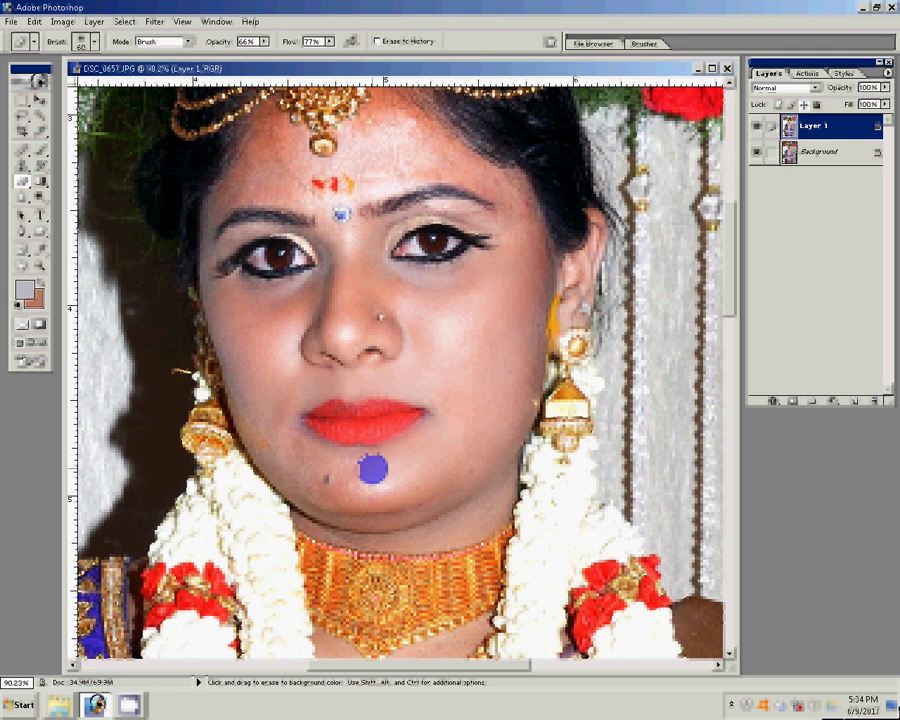
left_click_drag(372, 469, 321, 518)
left_click(396, 478)
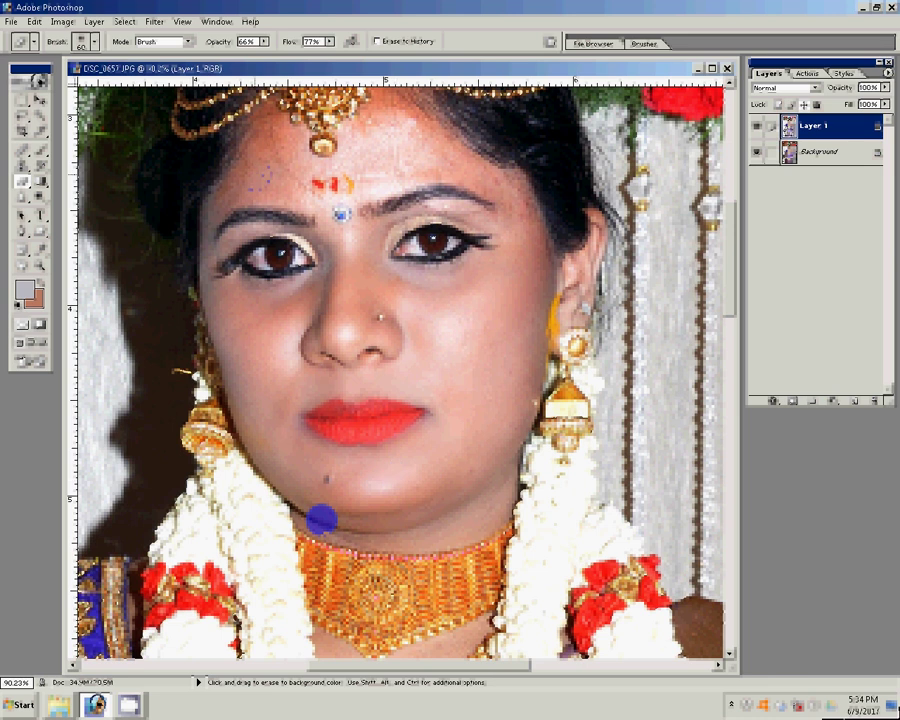
left_click(308, 170)
left_click(403, 139)
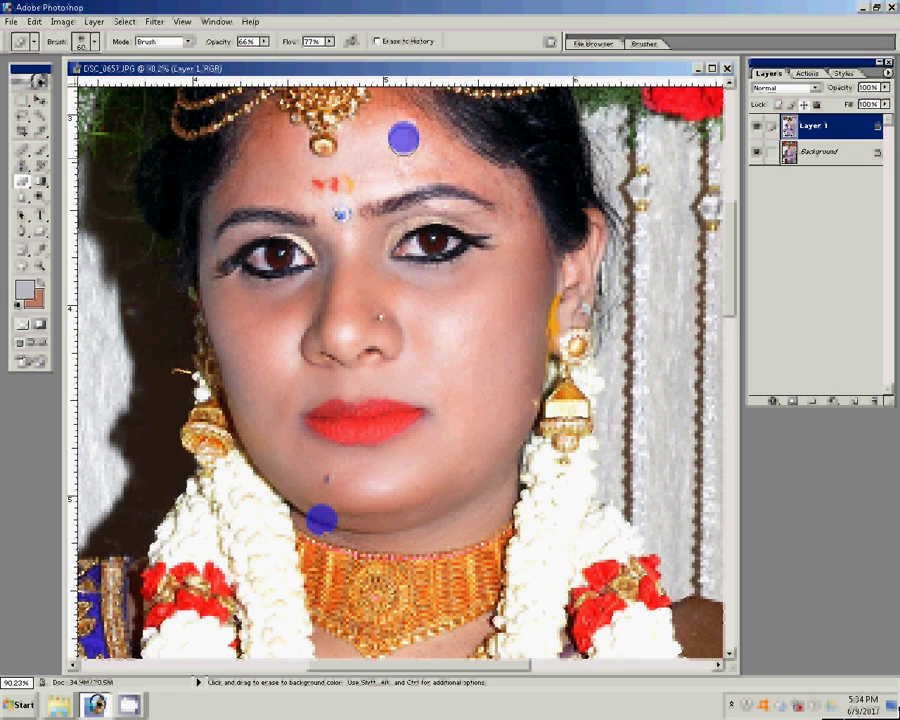
mouse_move(403, 139)
left_mouse_down()
mouse_move(439, 154)
mouse_move(512, 248)
left_mouse_up()
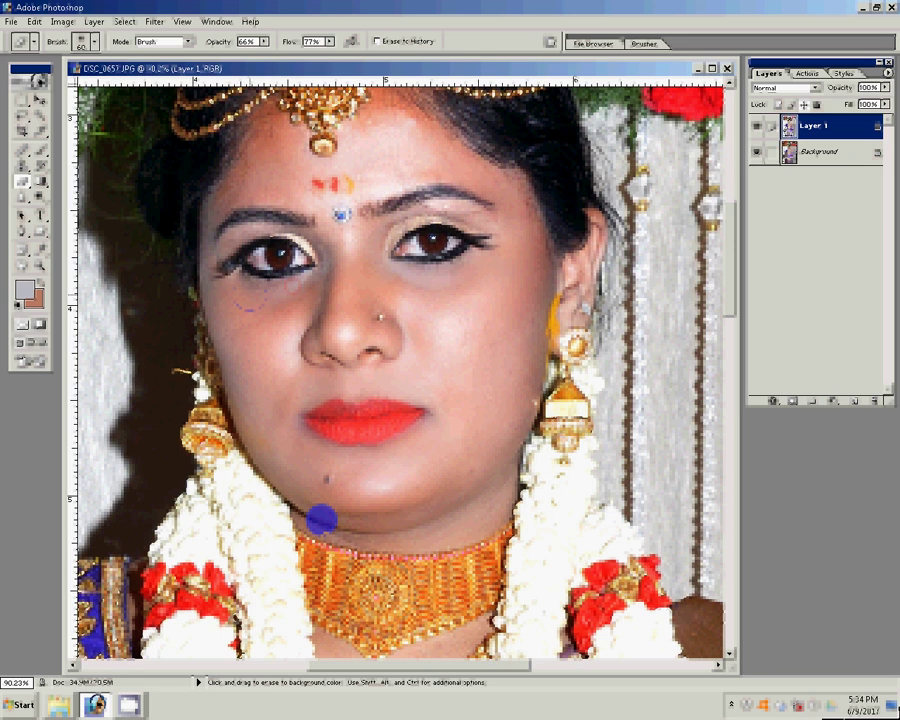
left_click(429, 211)
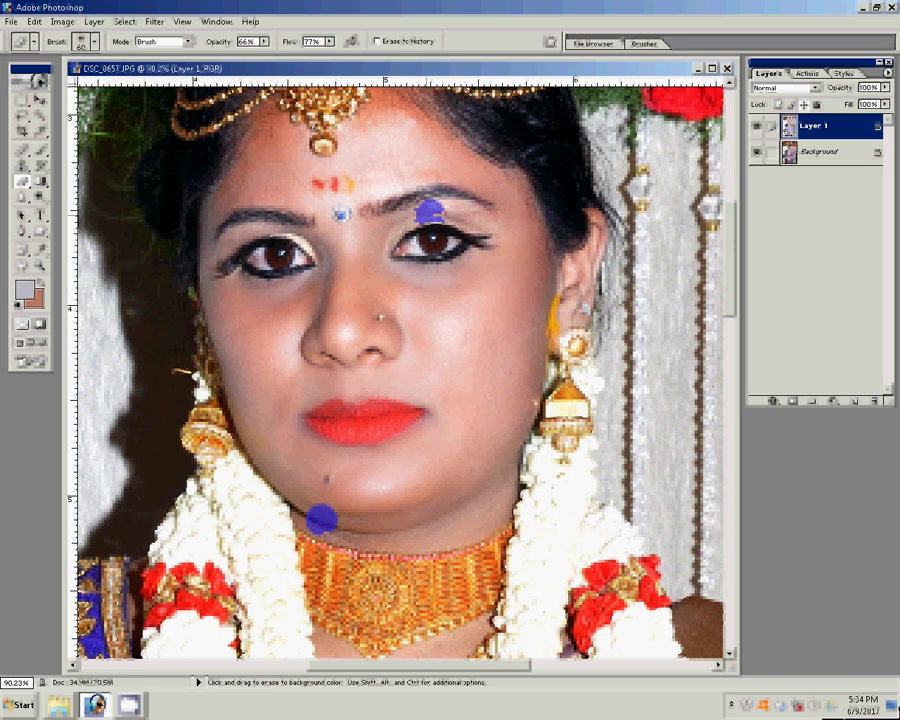
left_click(251, 227)
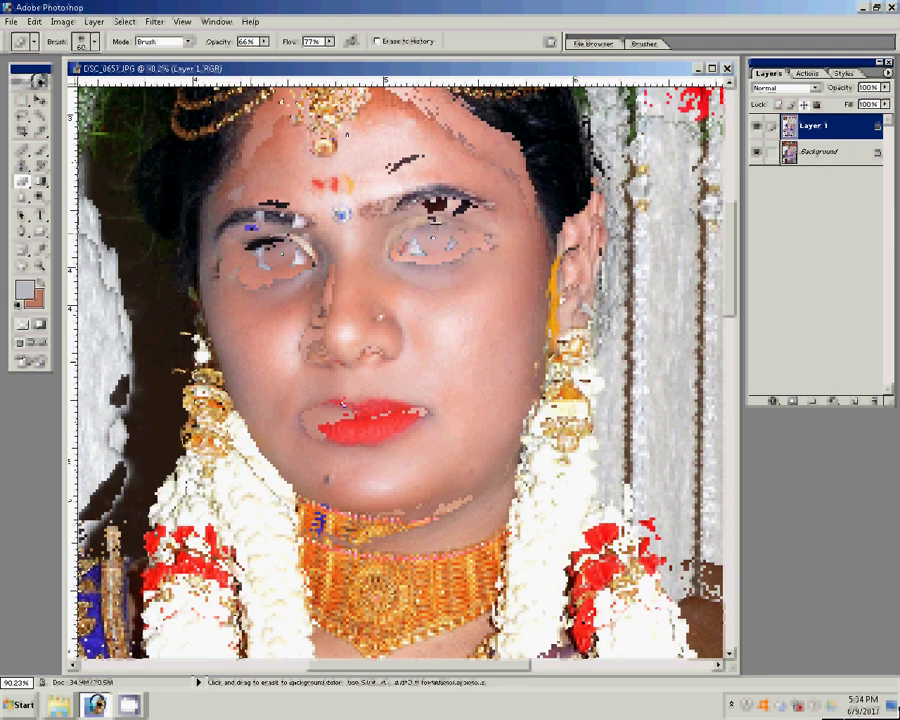
- Erase the choker's edge and flatten the bride photo into a single layer
scroll(360, 450, "down", 5)
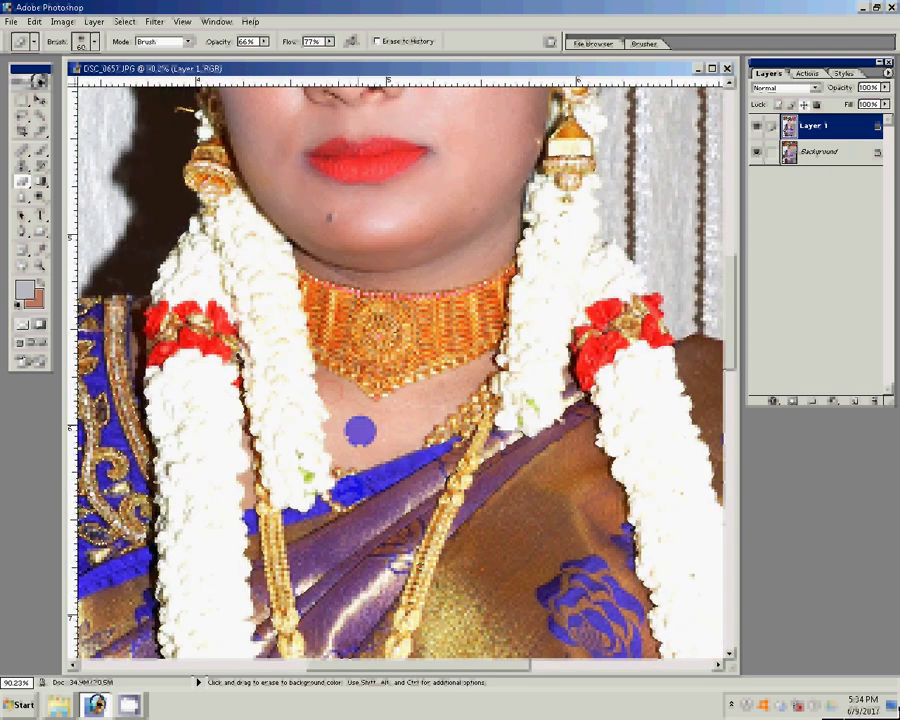
left_click(485, 366)
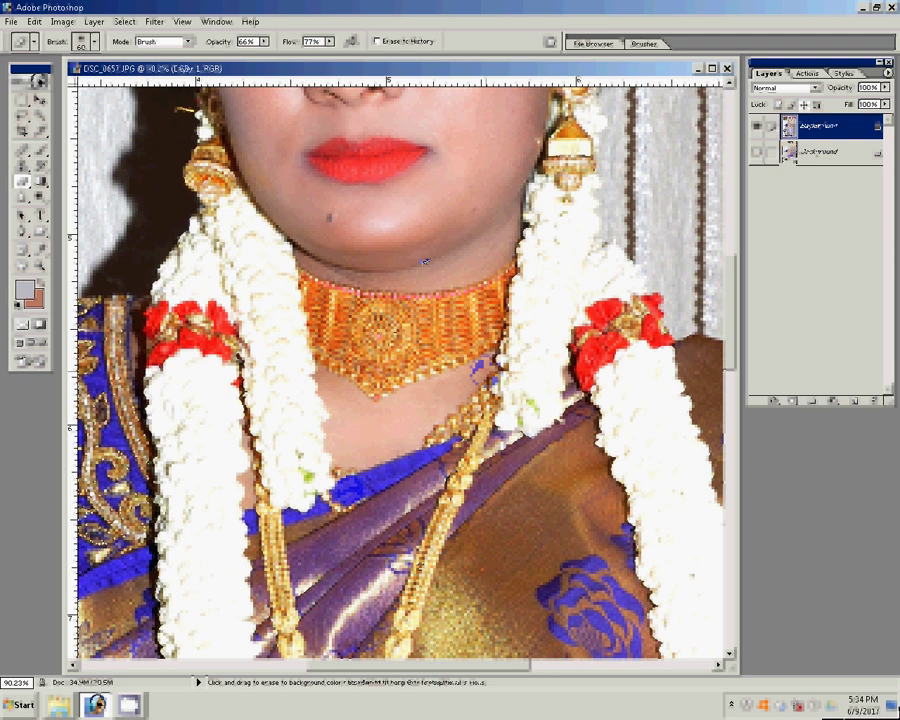
key("ctrl+e")
left_click(394, 220)
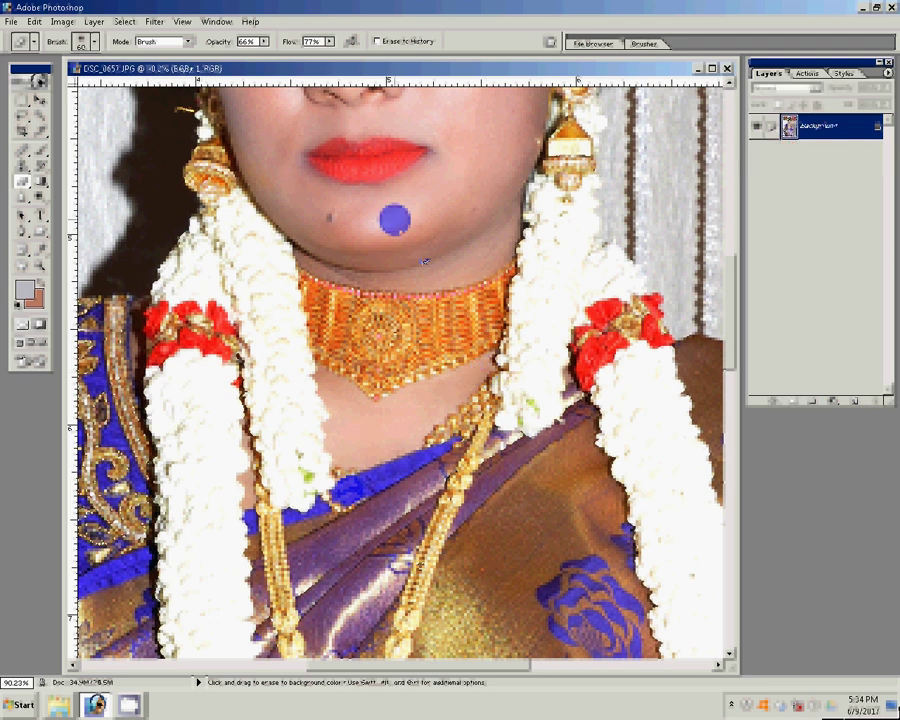
key("shift+e")
key("v")
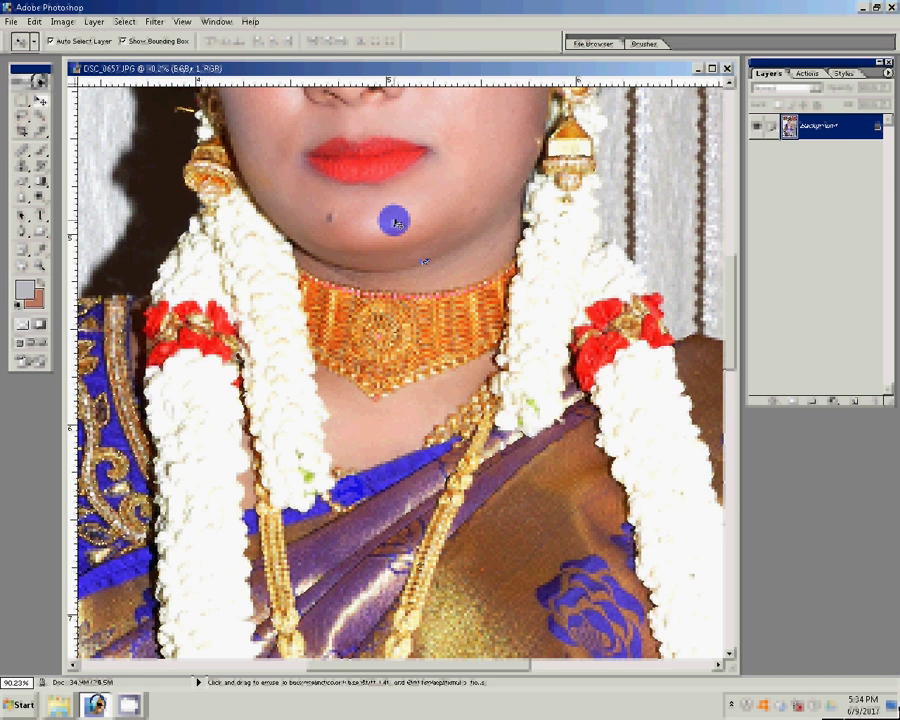
- Resize the bride photo to 6 inches wide at 300 pixels/inch
key("ctrl+alt+i")
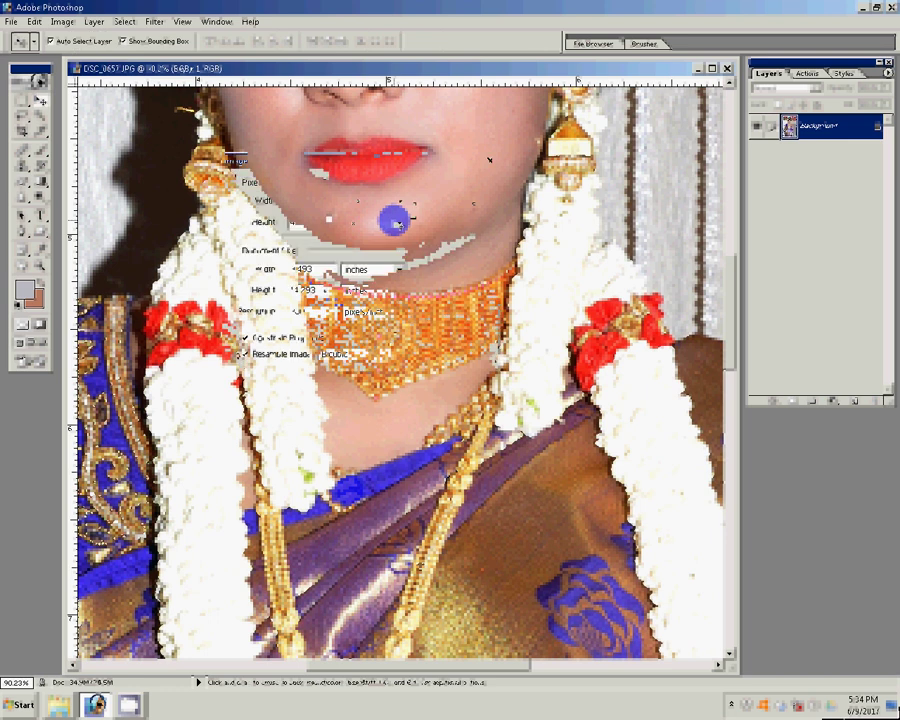
type("8")
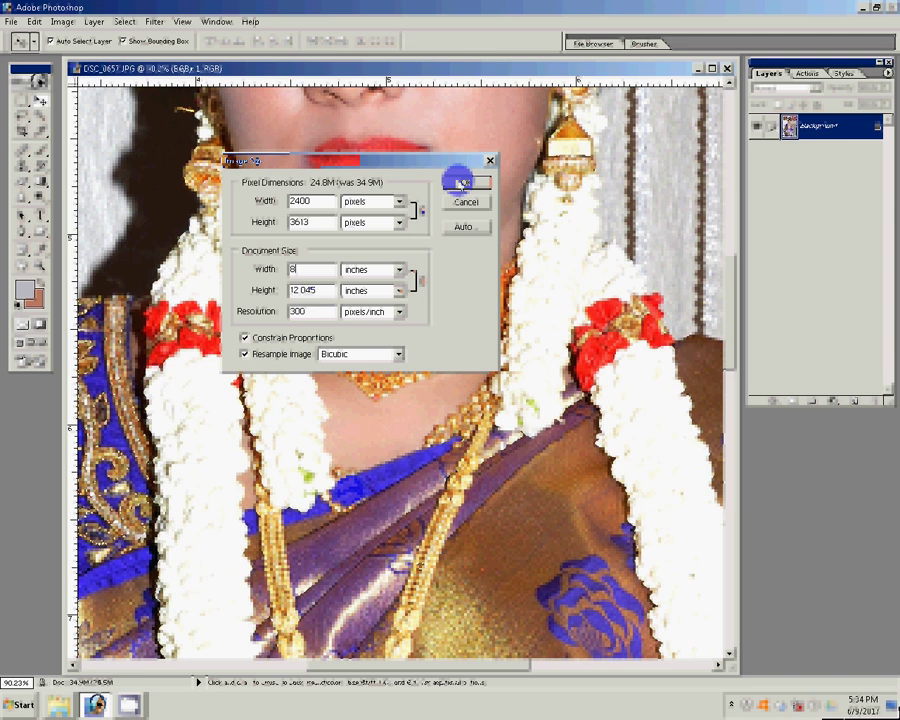
double_click(302, 269)
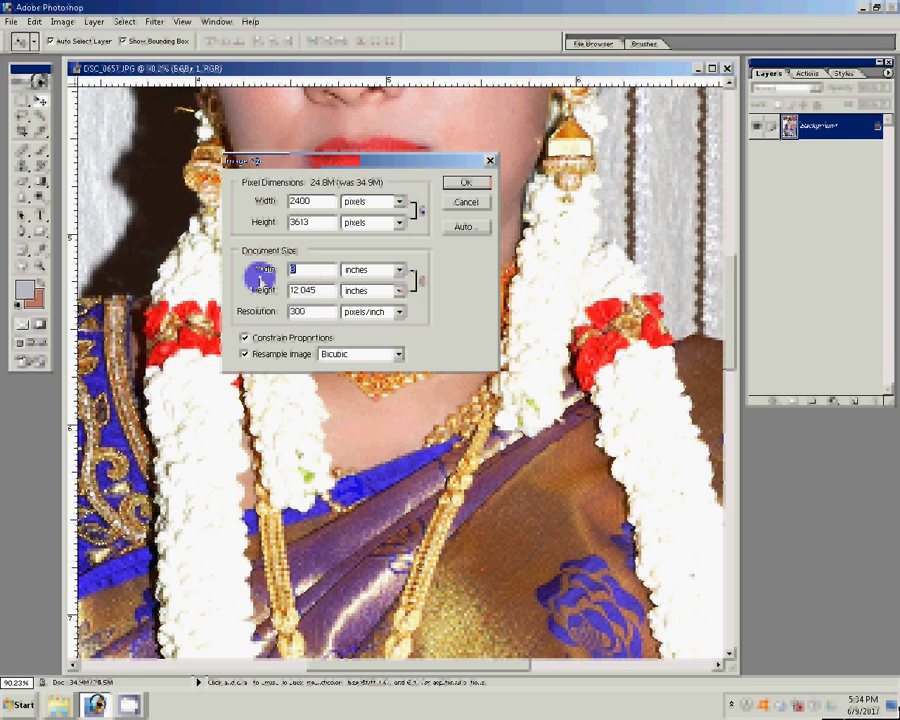
type("6")
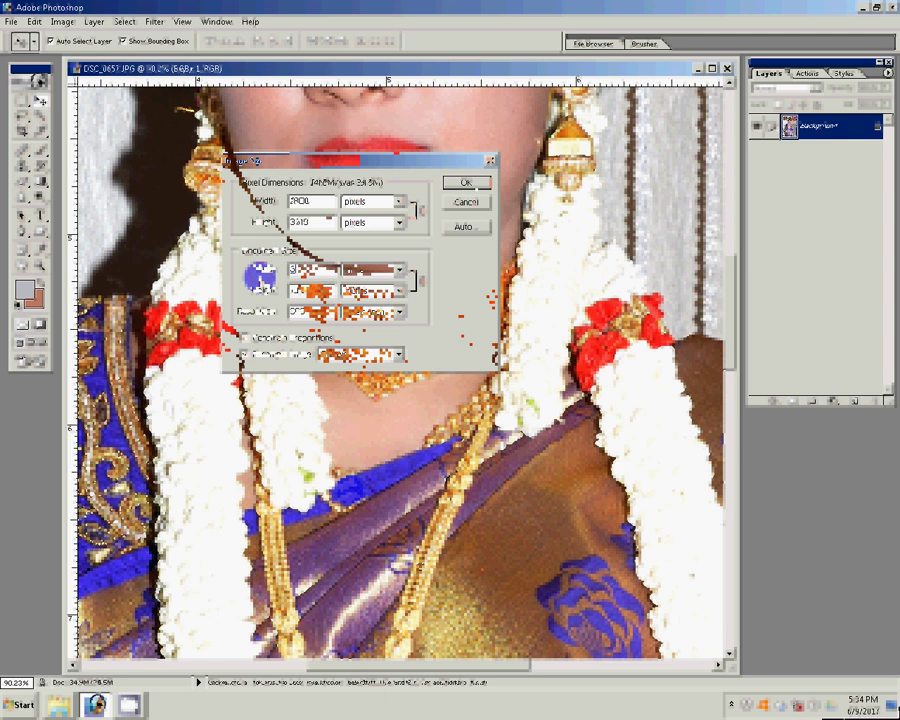
key("Return")
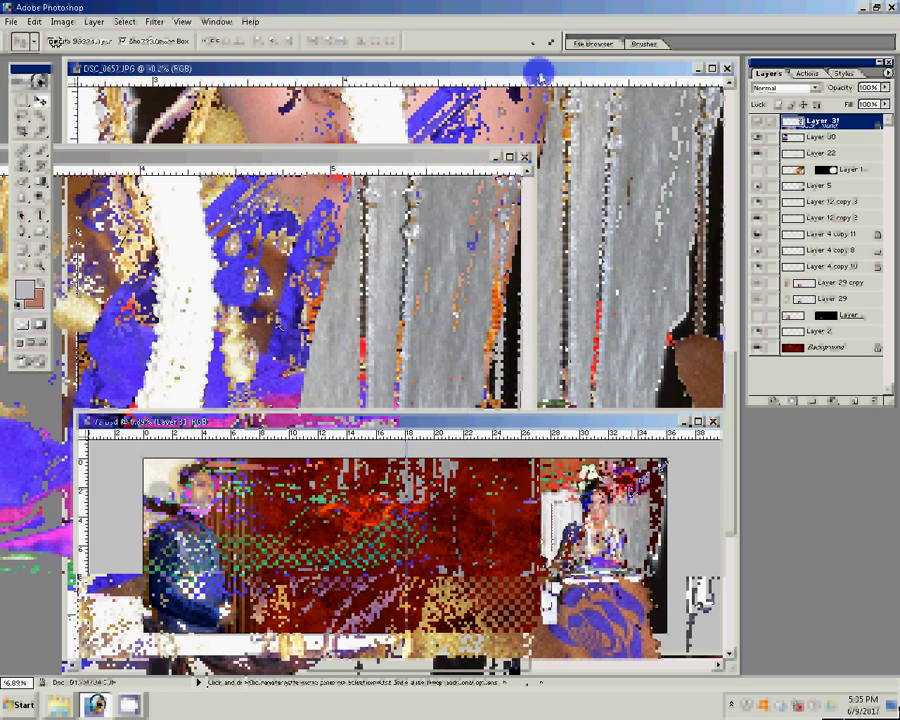
- Start Free Transform scaling of the bride photo on the spread's right side
left_click(664, 463)
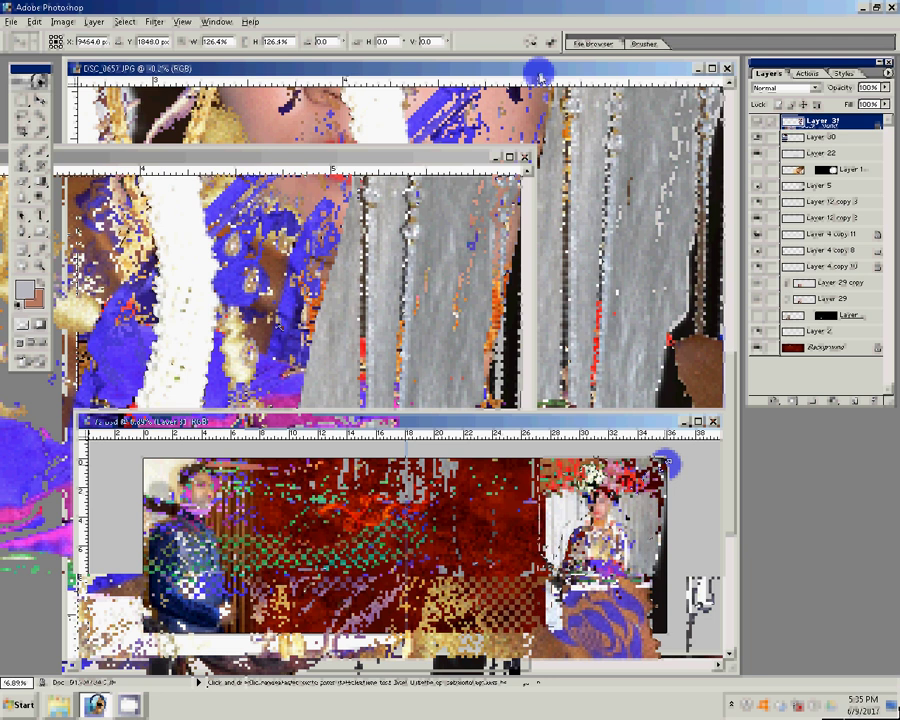
- Enlarge the bride photo to about 129% and shift it slightly right
key("Right")
key("Right")
key("Right")
left_click_drag(664, 463, 631, 513)
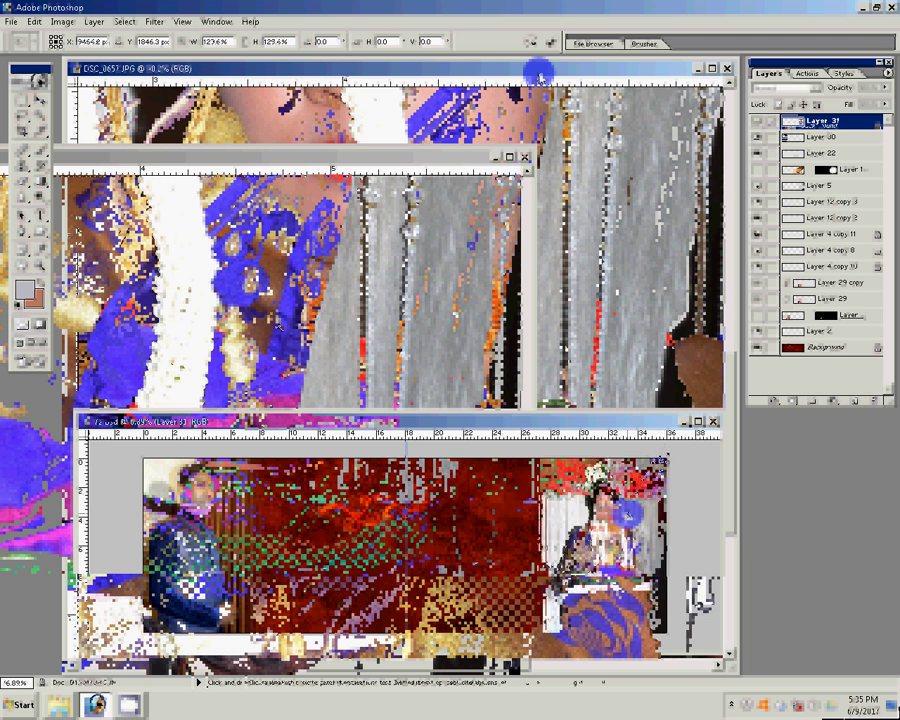
key("Return")
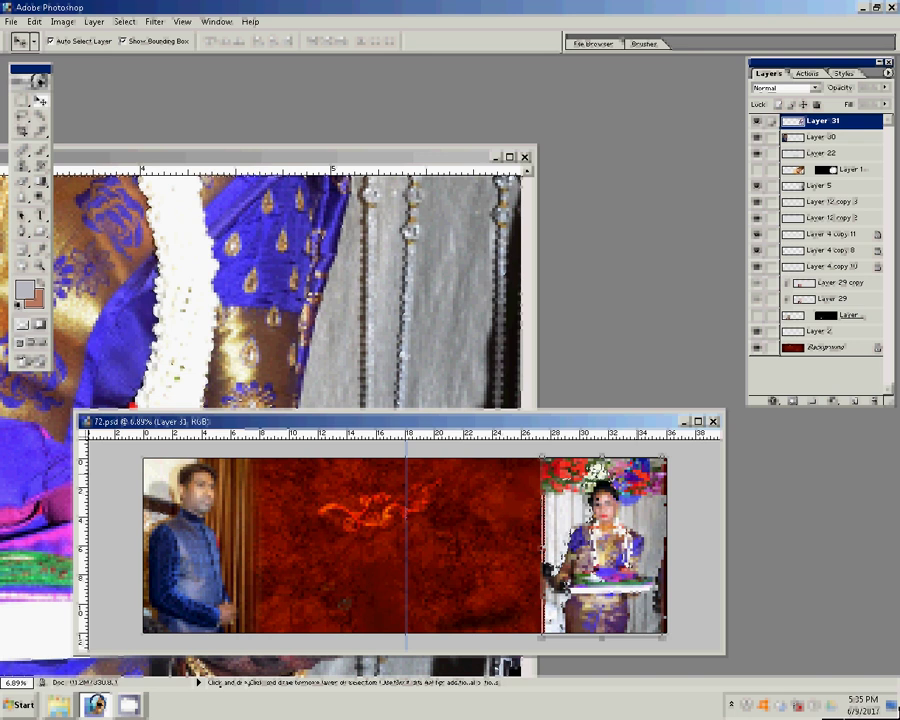
left_click_drag(565, 588, 595, 591)
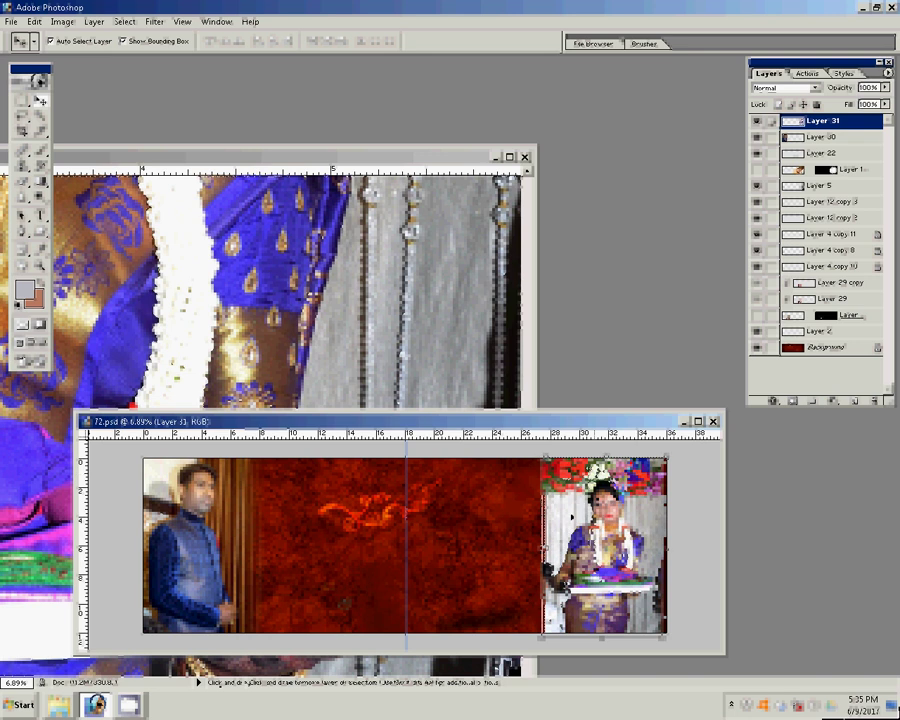
- Set the eraser to a large brush with 100% opacity and 100% flow
key("e")
key("bracketright")
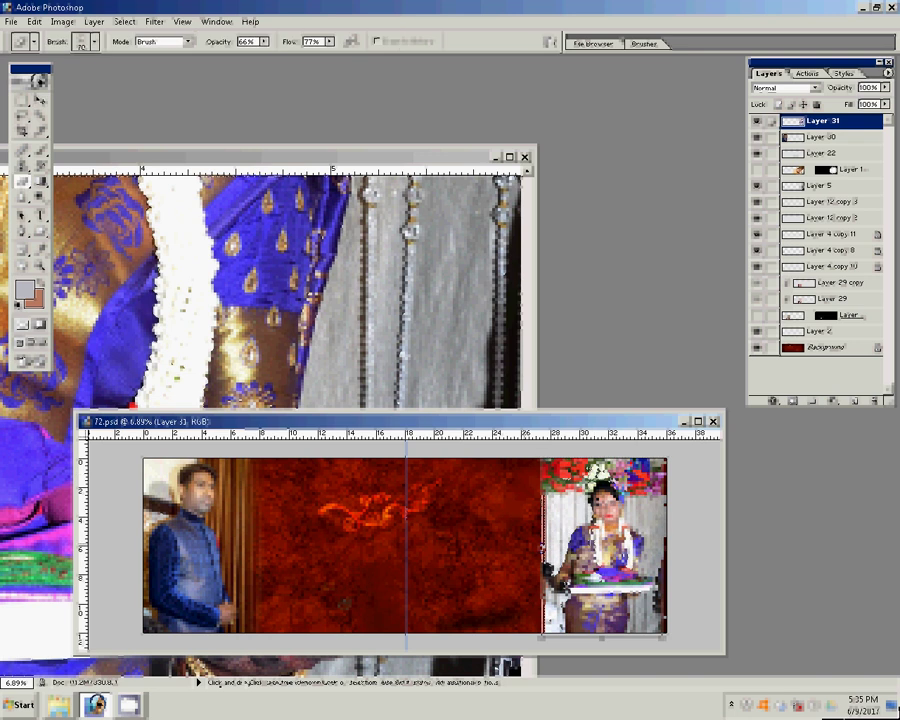
key("bracketright")
key("bracketright")
key("bracketright")
left_click(781, 400)
left_click_drag(264, 41, 313, 60)
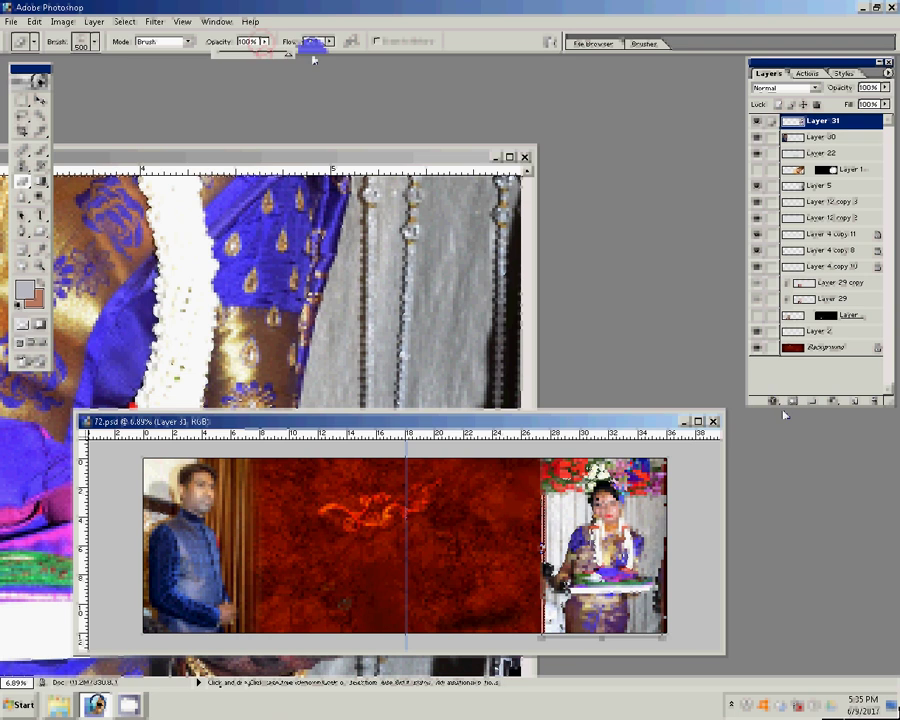
left_click_drag(313, 56, 390, 58)
- Erase the bride photo's left edge into the red background and close DSC_0657 without saving
left_click(541, 628)
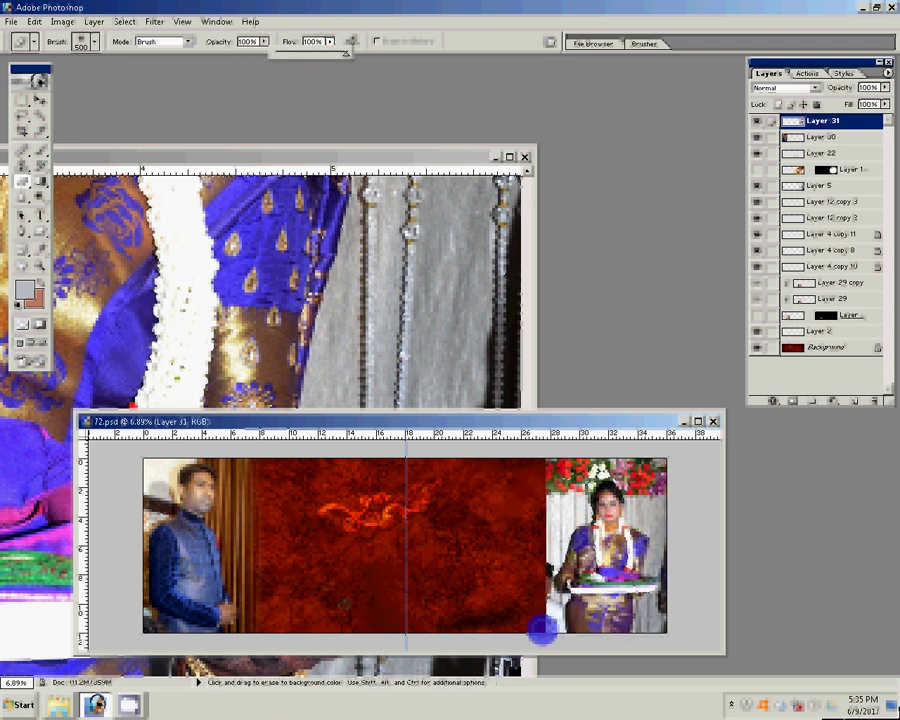
left_click_drag(541, 628, 542, 448)
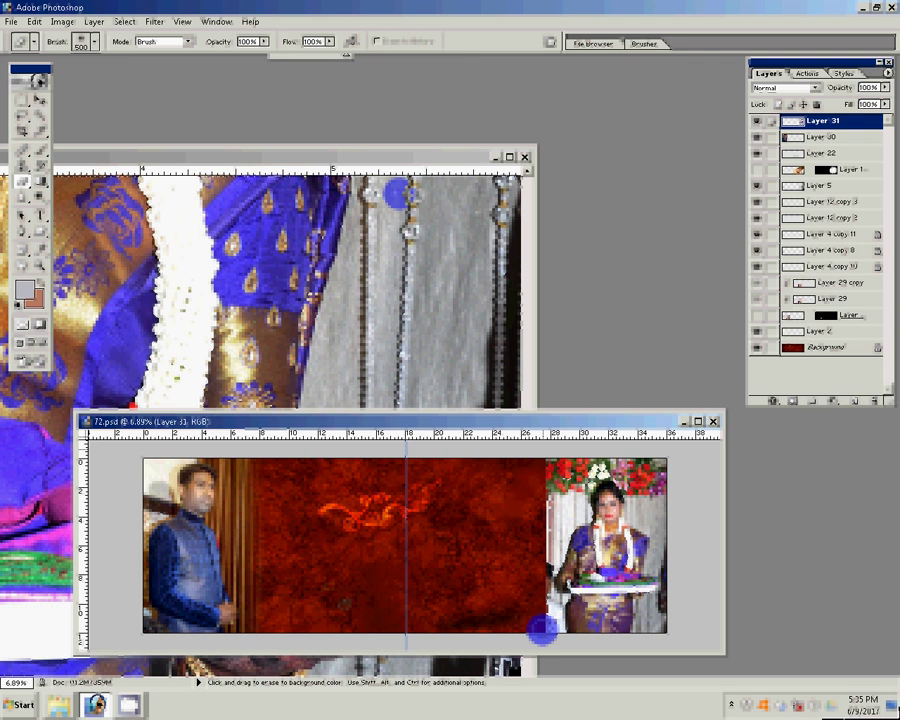
key("ctrl+w")
left_click(40, 100)
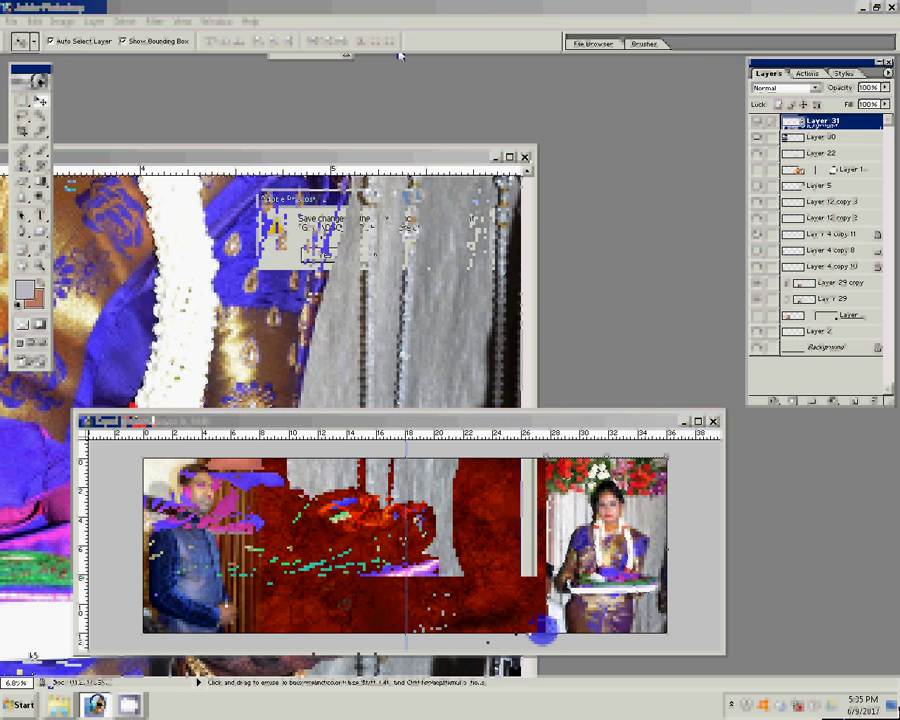
- Return to the Almost finalised folder in Explorer and move focus to the photos
key("alt+Tab")
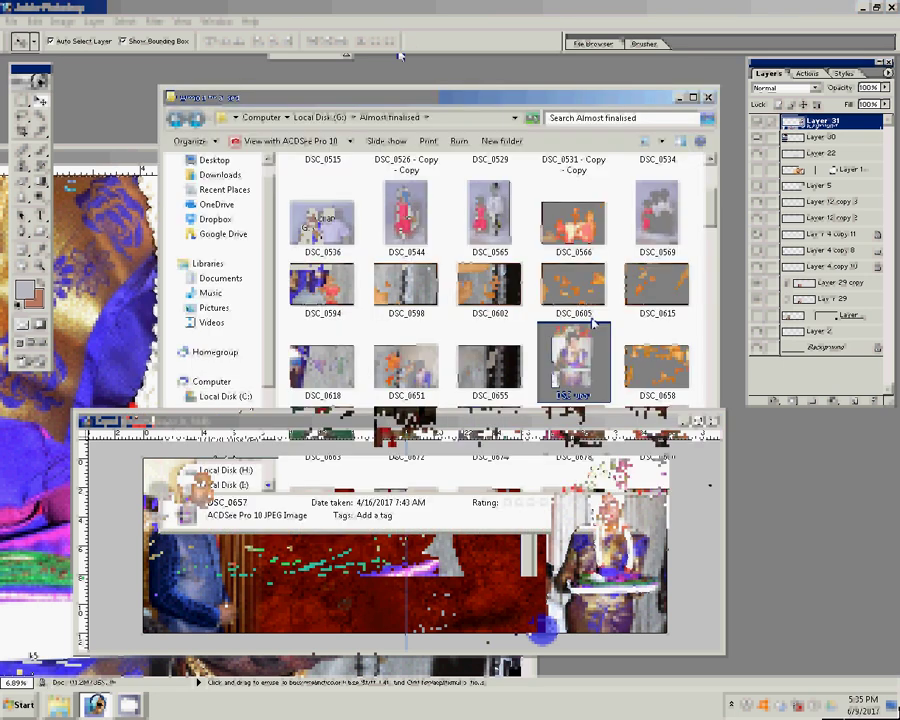
left_click(405, 288)
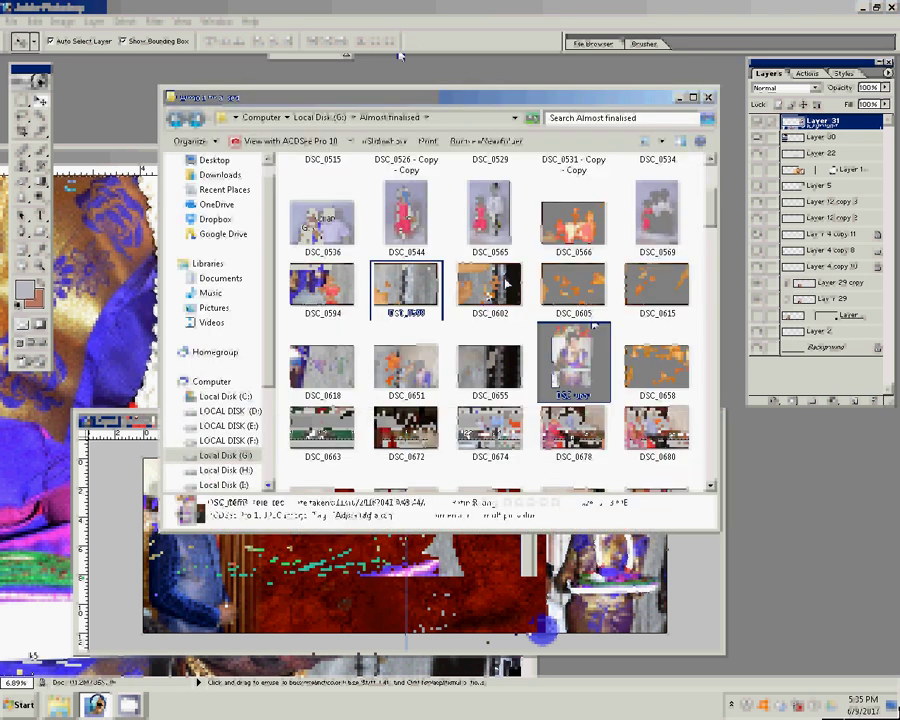
scroll(594, 325, "up", 2)
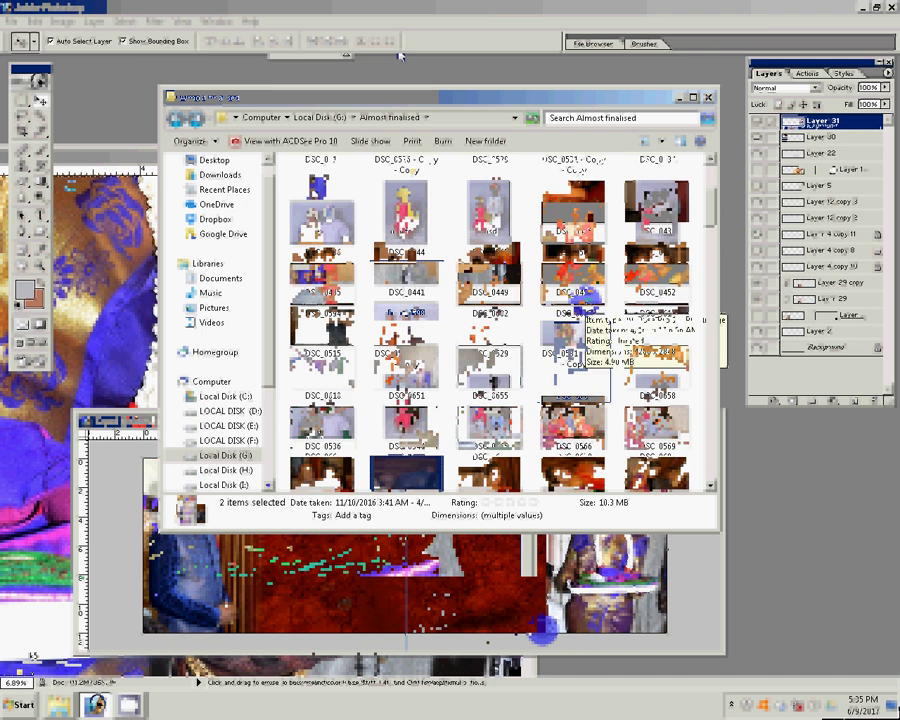
double_click(541, 365)
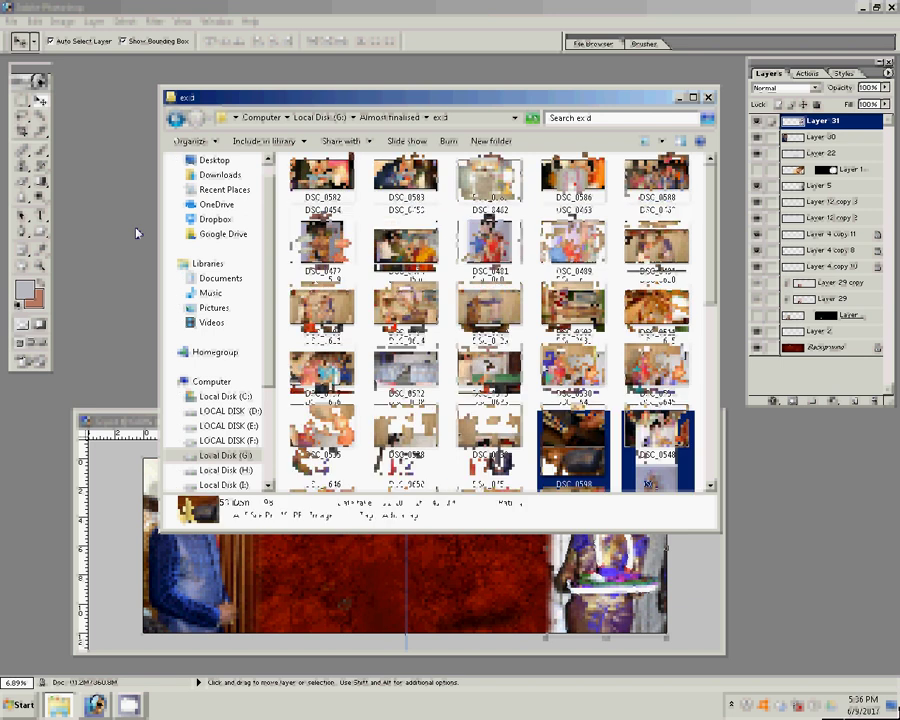
key("BackSpace")
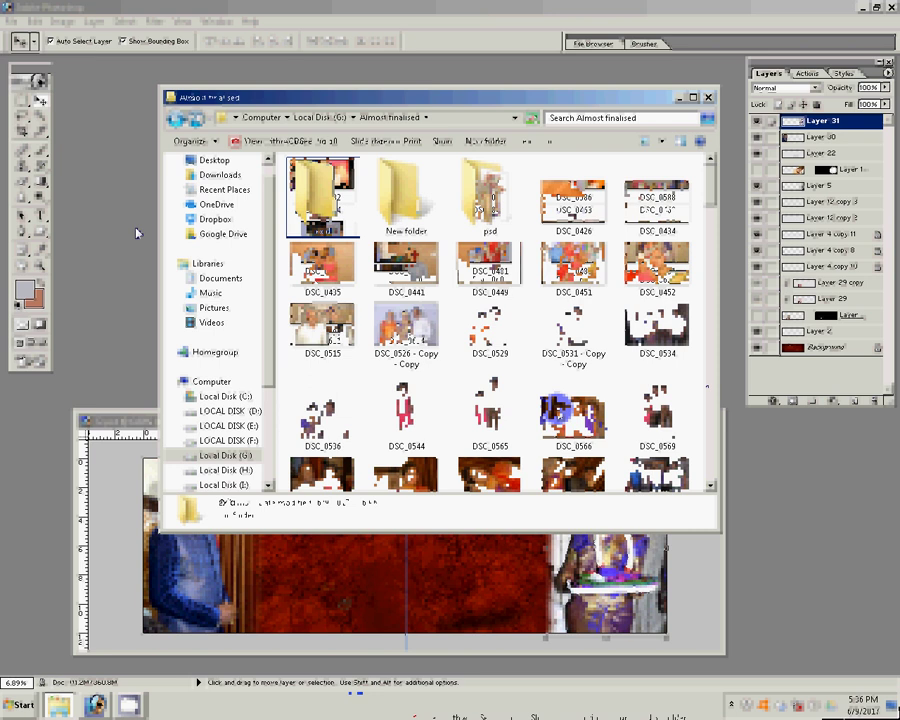
key("Down")
key("Right")
key("Right")
key("Right")
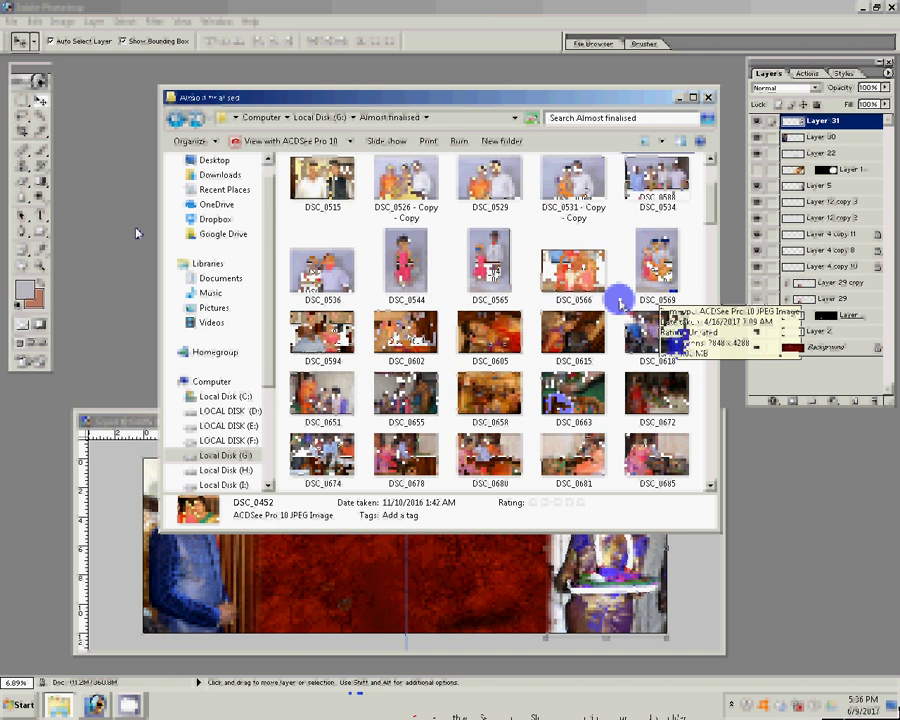
- Select DSC_0651, DSC_0655, DSC_0658 and DSC_0663 and drag them into Photoshop
left_click(300, 400)
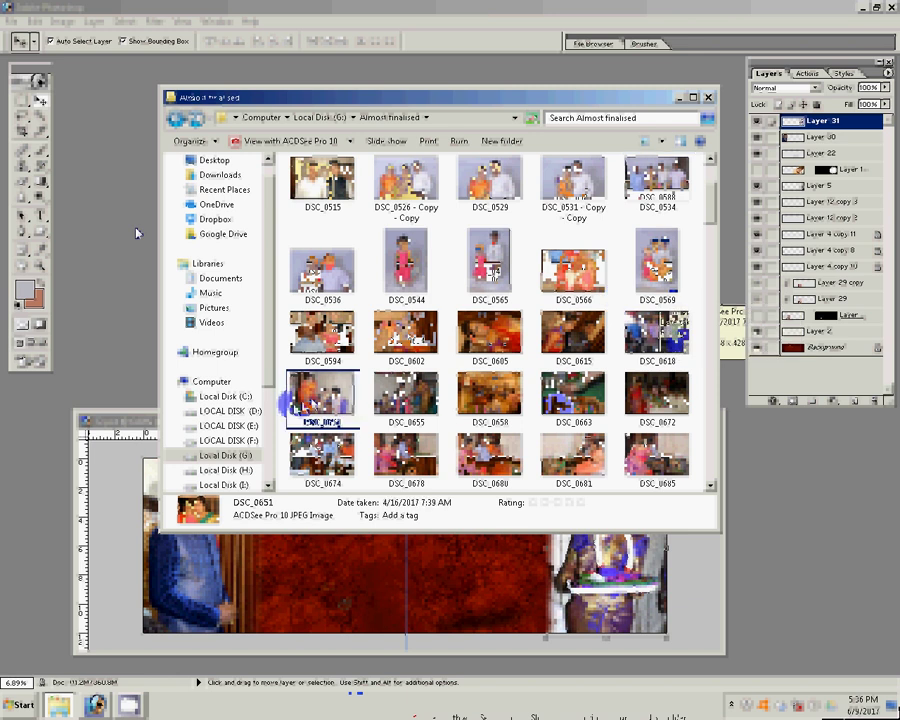
key("shift+Right")
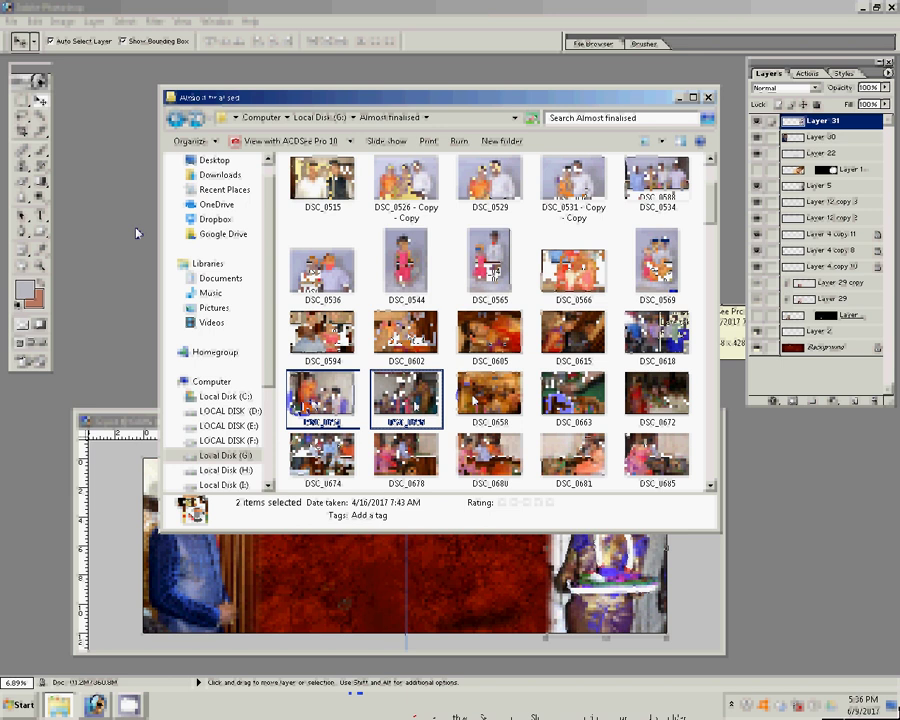
key("shift+Right")
key("shift+Right")
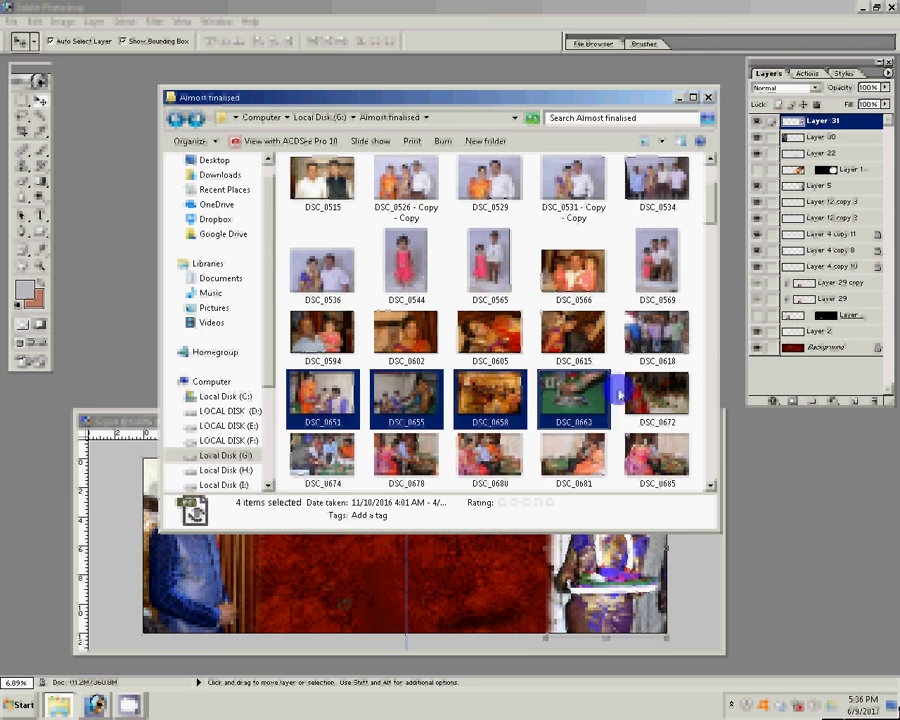
left_click_drag(619, 395, 780, 494)
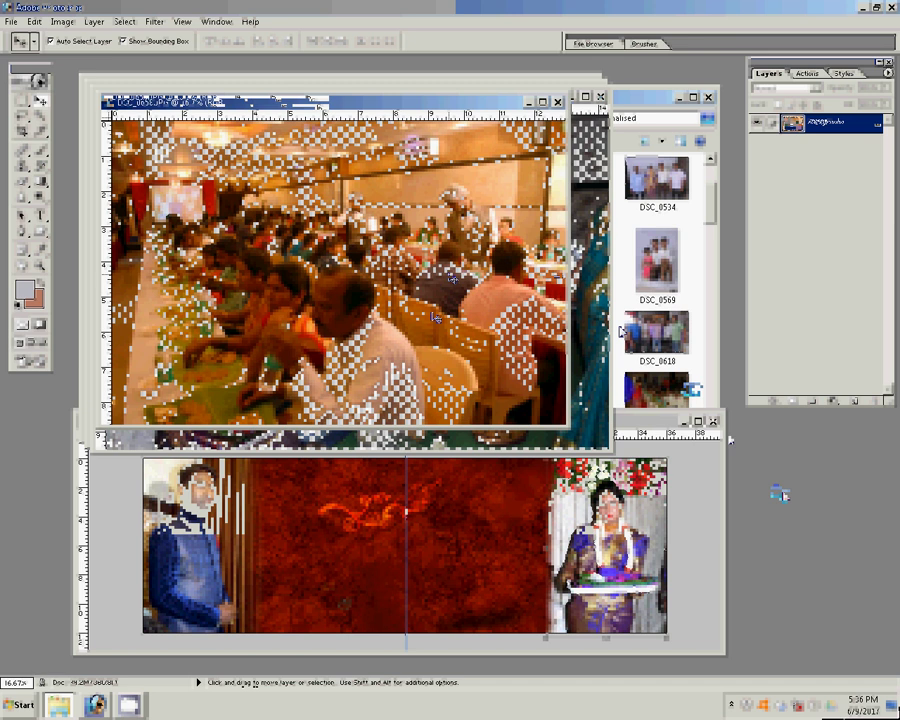
- Bring the banquet photo forward and show the Actions panel
left_click(736, 224)
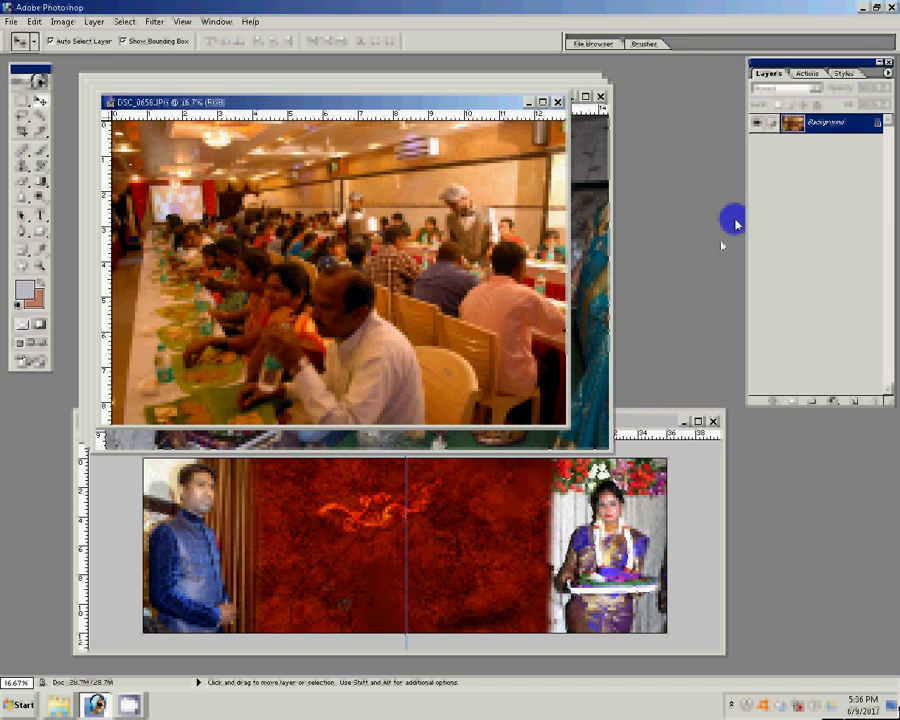
left_click(826, 82)
left_click(819, 77)
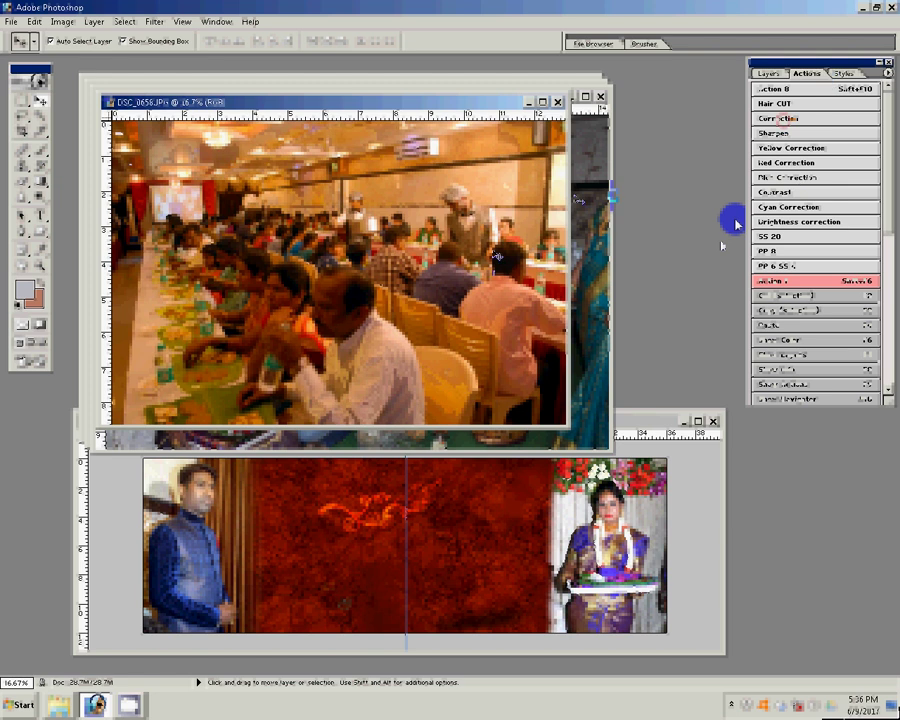
- Resize the banquet photo to 8 inches wide, place it in the spread, and run Red Correction
key("ctrl+alt+i")
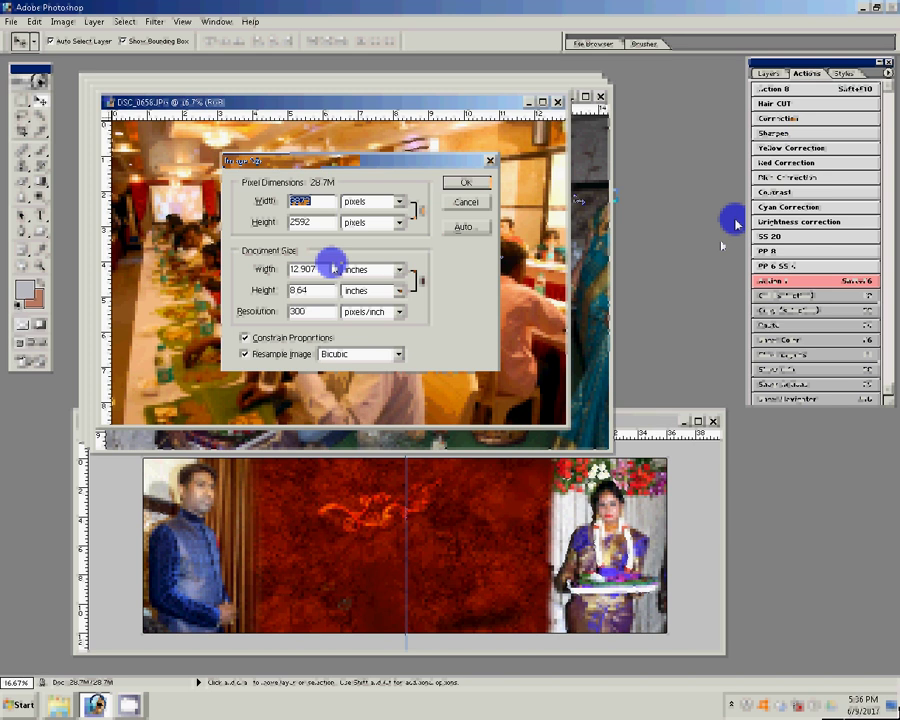
left_click_drag(333, 268, 262, 270)
type("8")
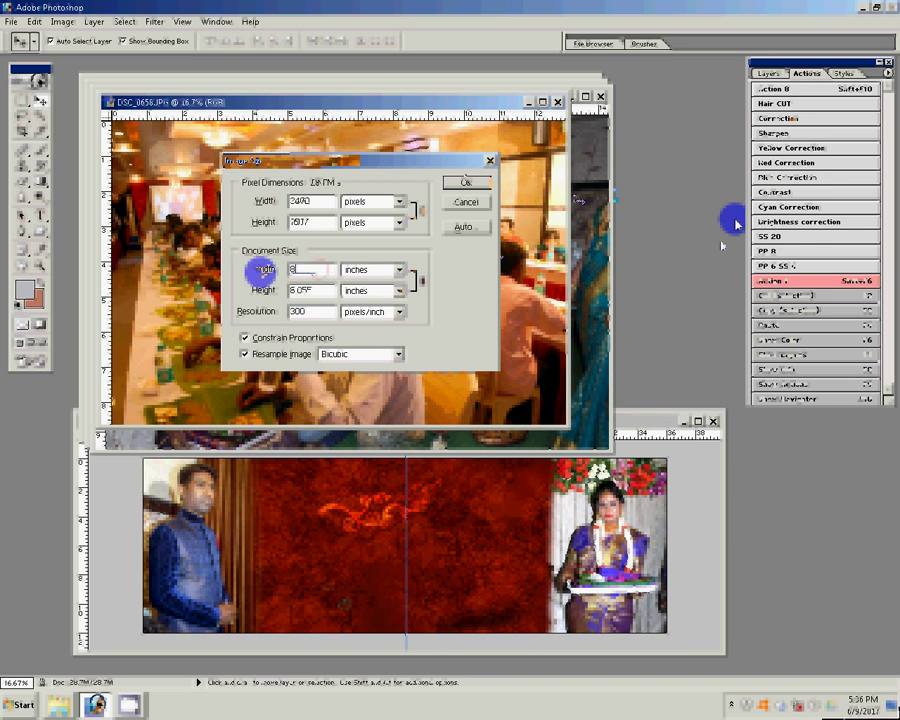
left_click(465, 182)
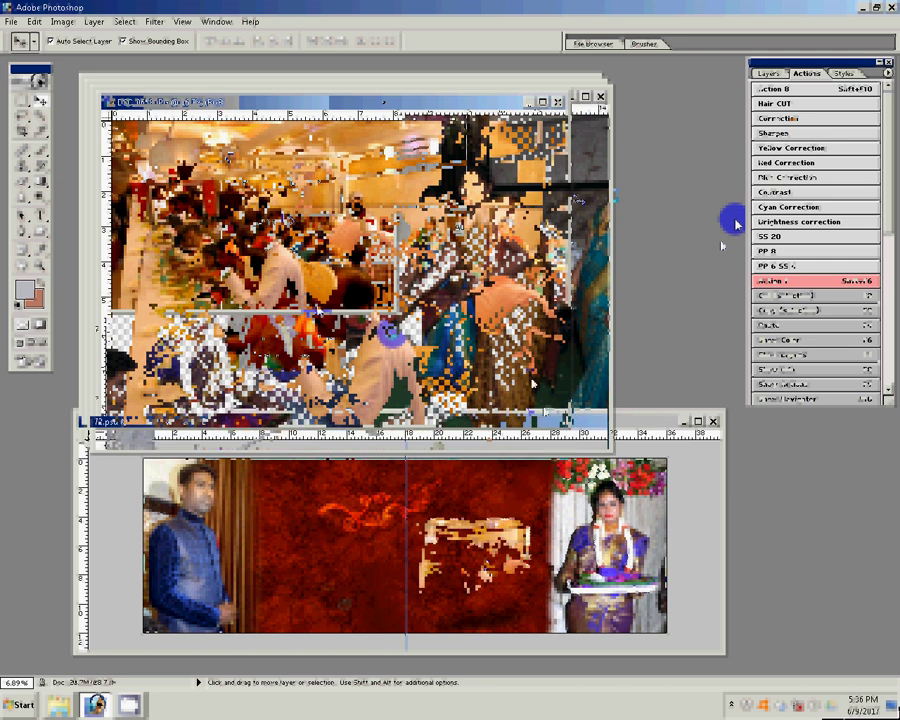
left_click(485, 565)
left_click(778, 165)
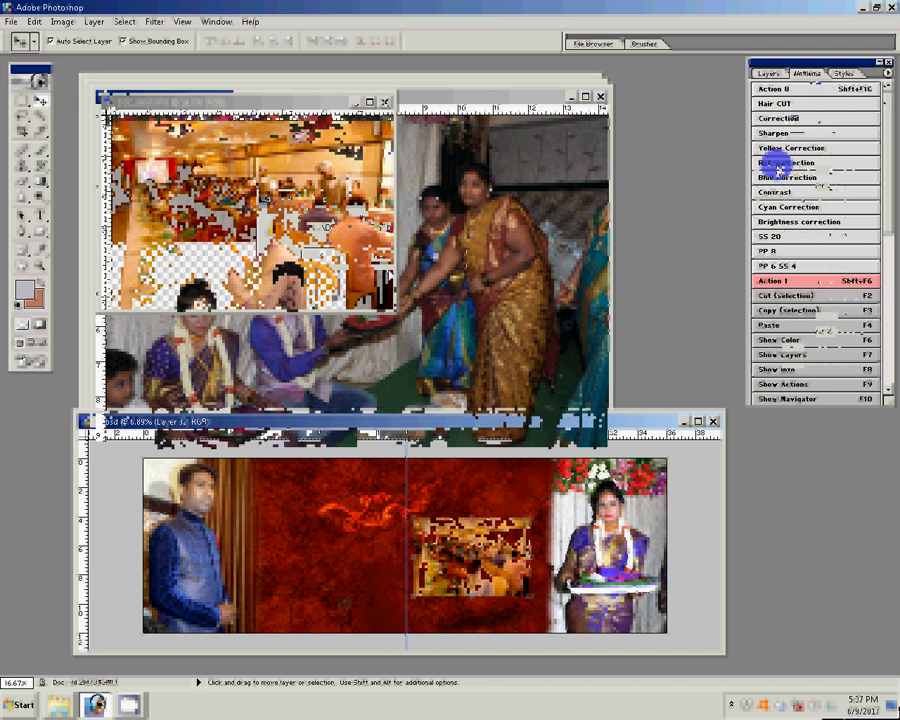
- Colour-correct the ceremony photo with the Correction action, shrink it to 6.88 inches wide, and bring DSC_0651 forward
left_click(786, 120)
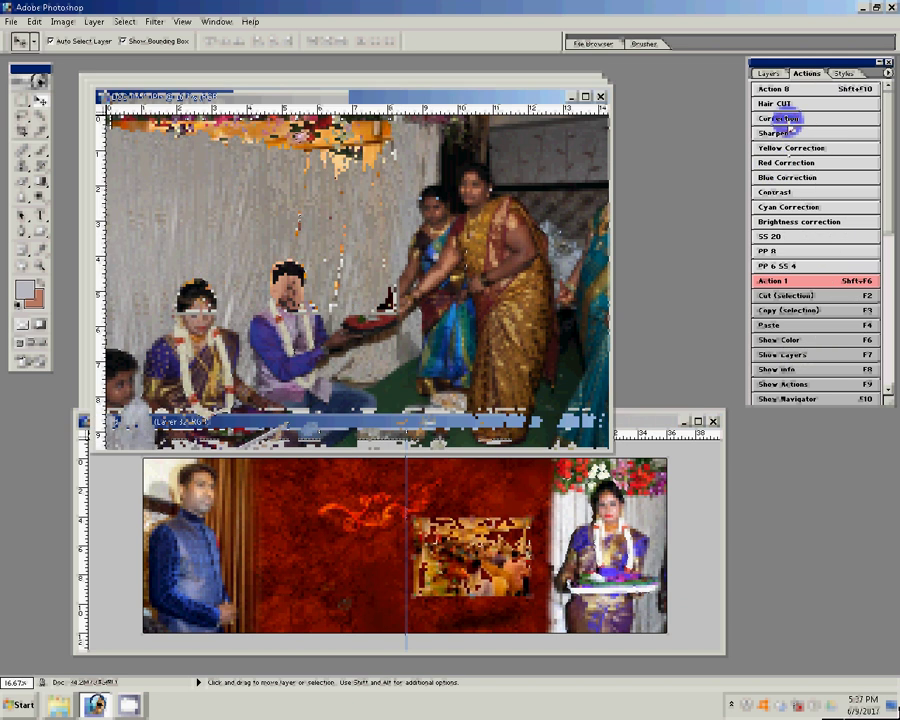
left_click(820, 90)
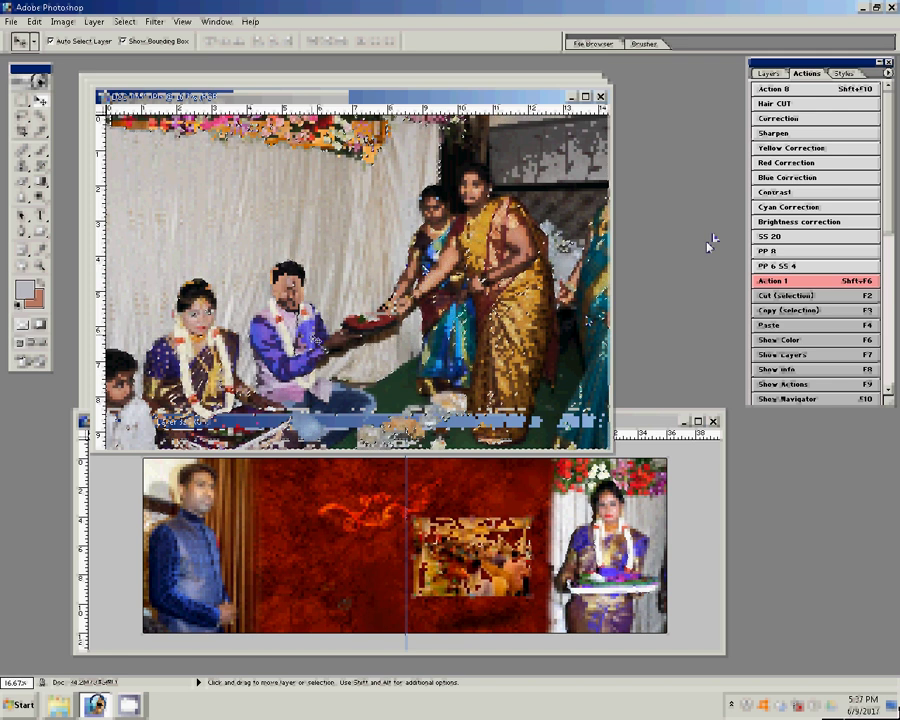
left_click(62, 21)
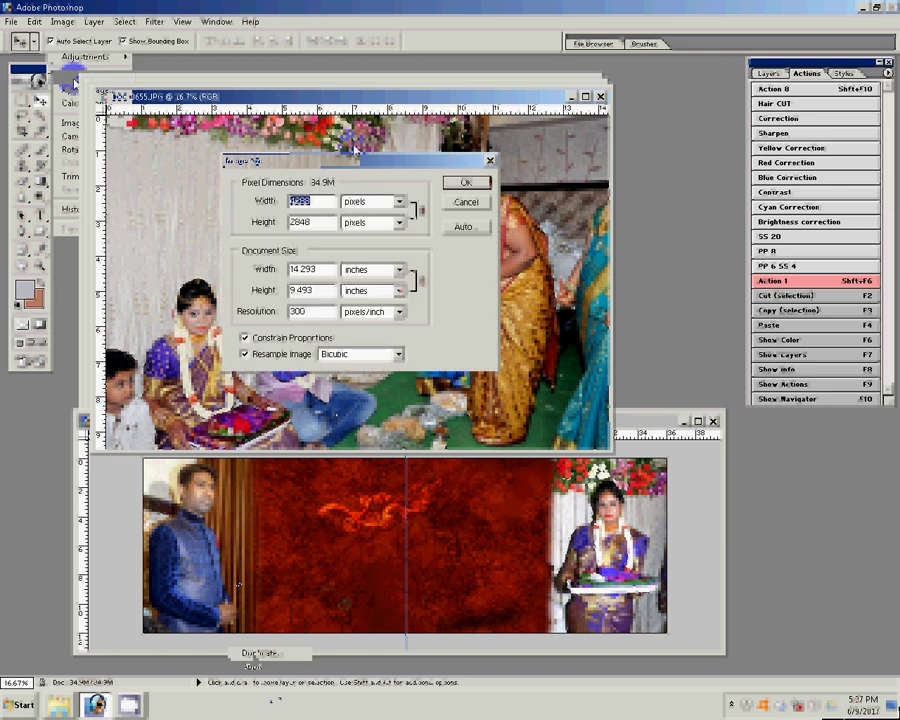
key("Tab")
key("Tab")
type("6.8")
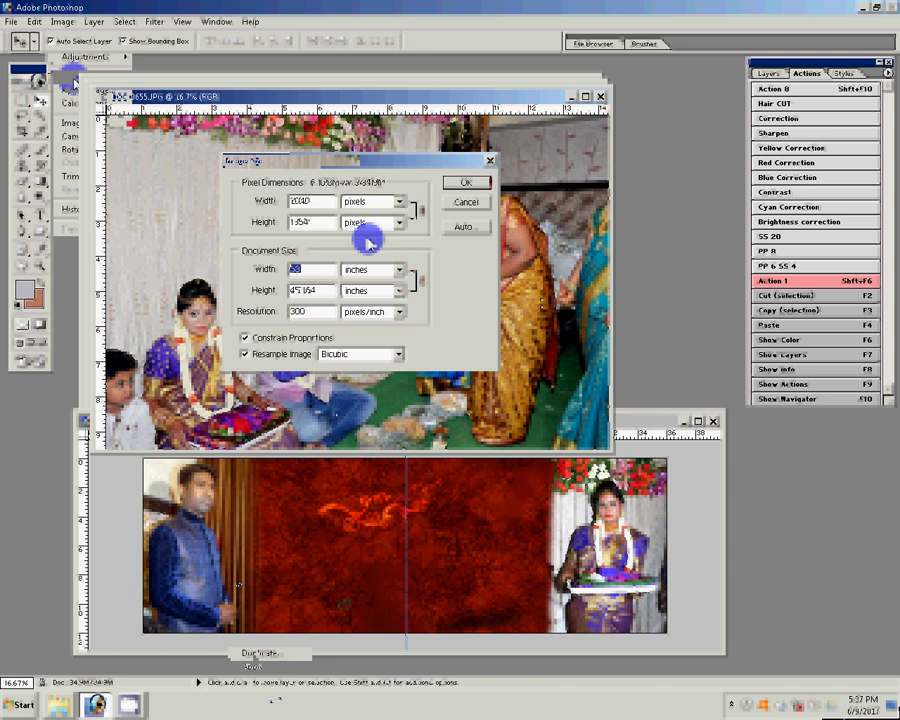
type("8")
key("Return")
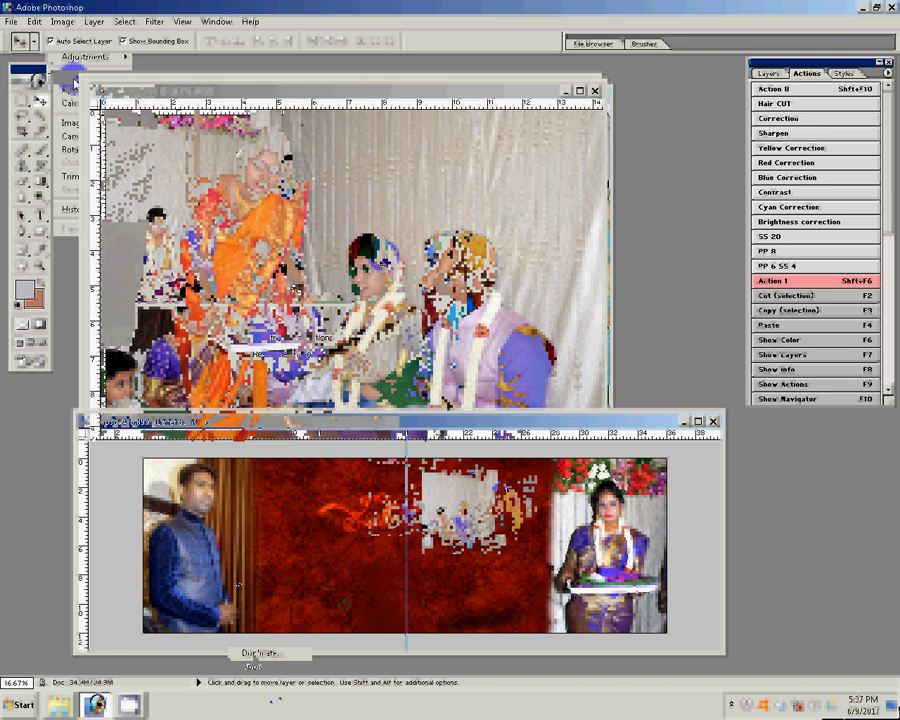
left_click(408, 298)
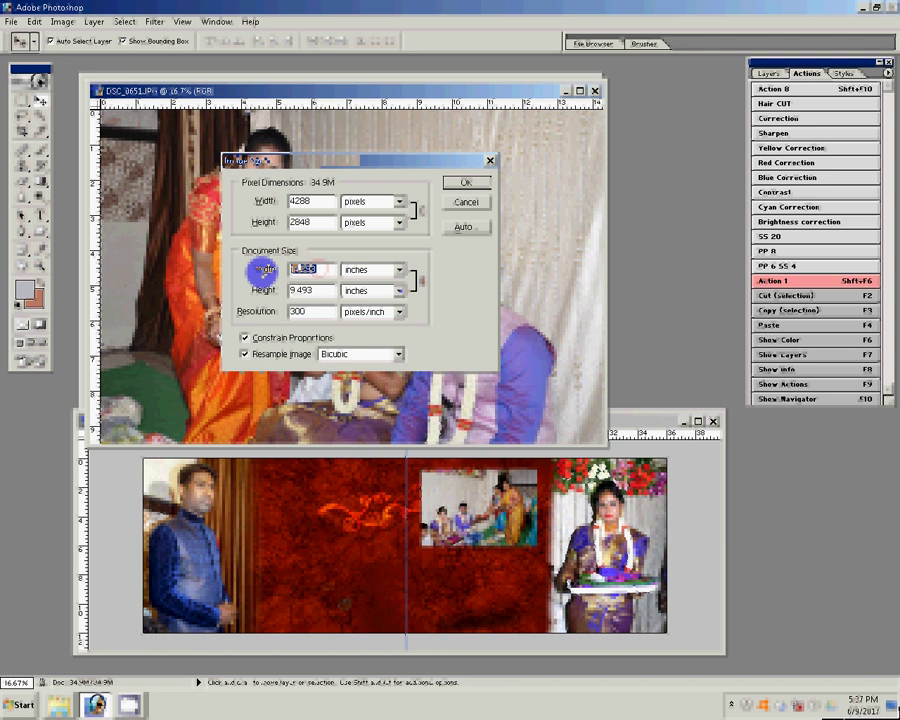
- Resize DSC_0651 to 8 inches wide, place it in the album spread, and close it without saving
type("8")
left_click(463, 182)
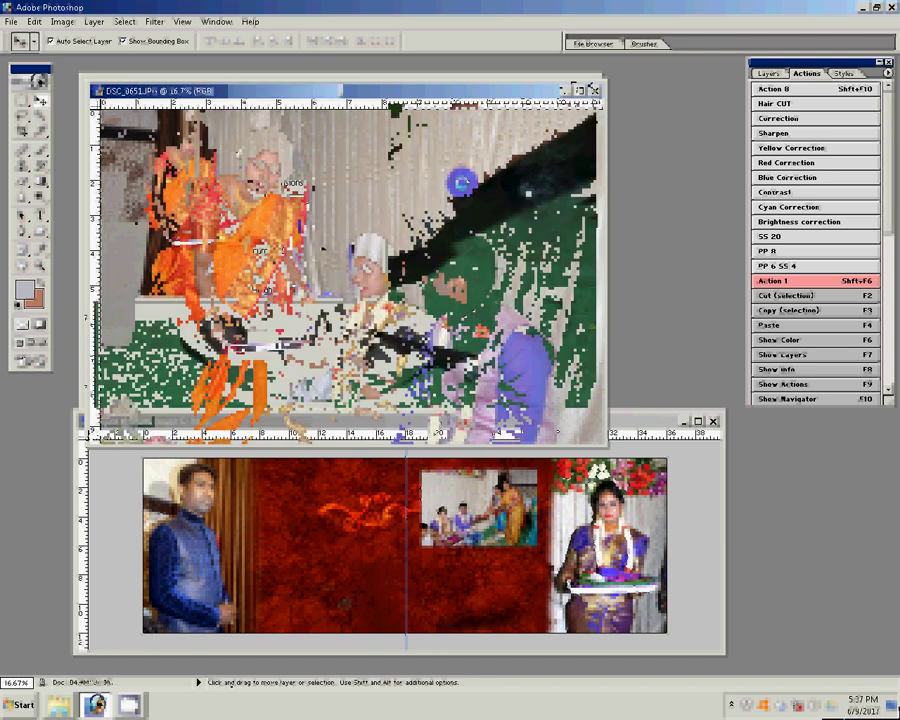
left_click_drag(460, 182, 454, 594)
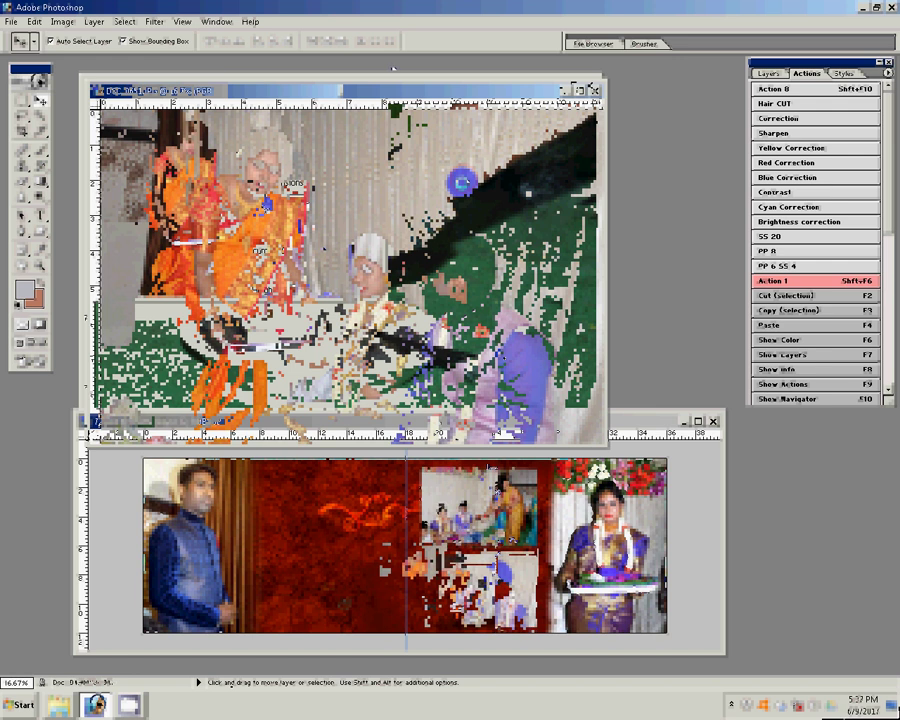
key("ctrl+w")
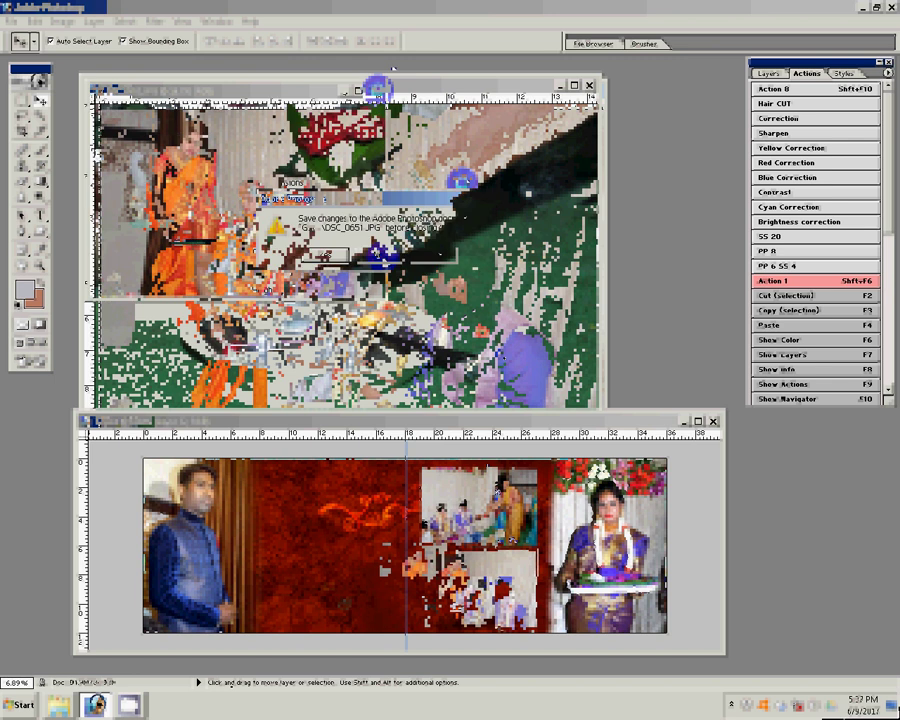
left_click(378, 254)
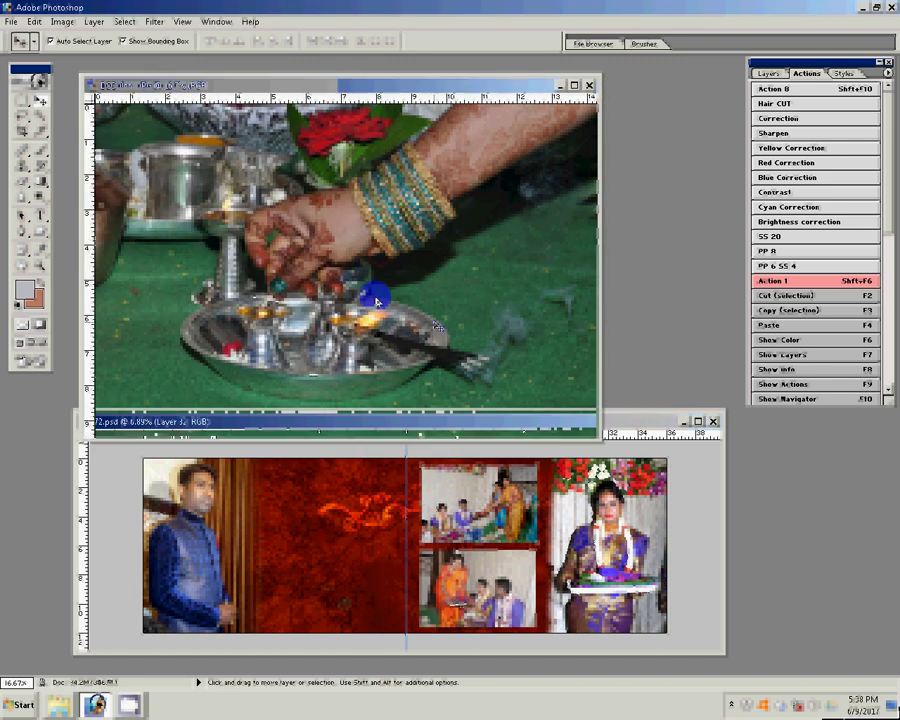
- Resize the lamp-and-plate photo, place it on the album's left page, and close it without saving
left_click(378, 300)
key("ctrl+alt+i")
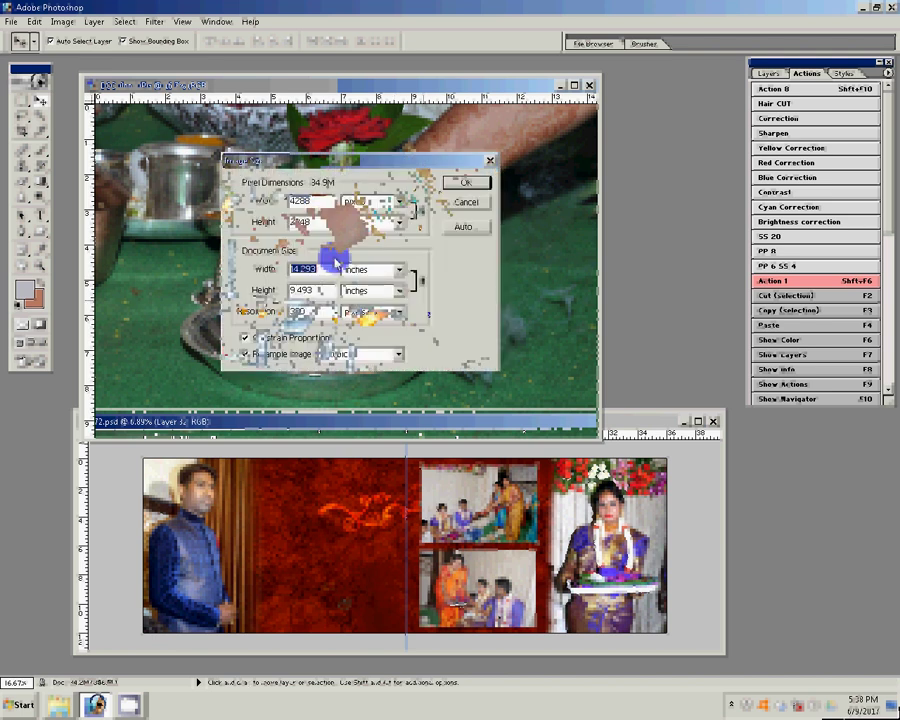
key("Return")
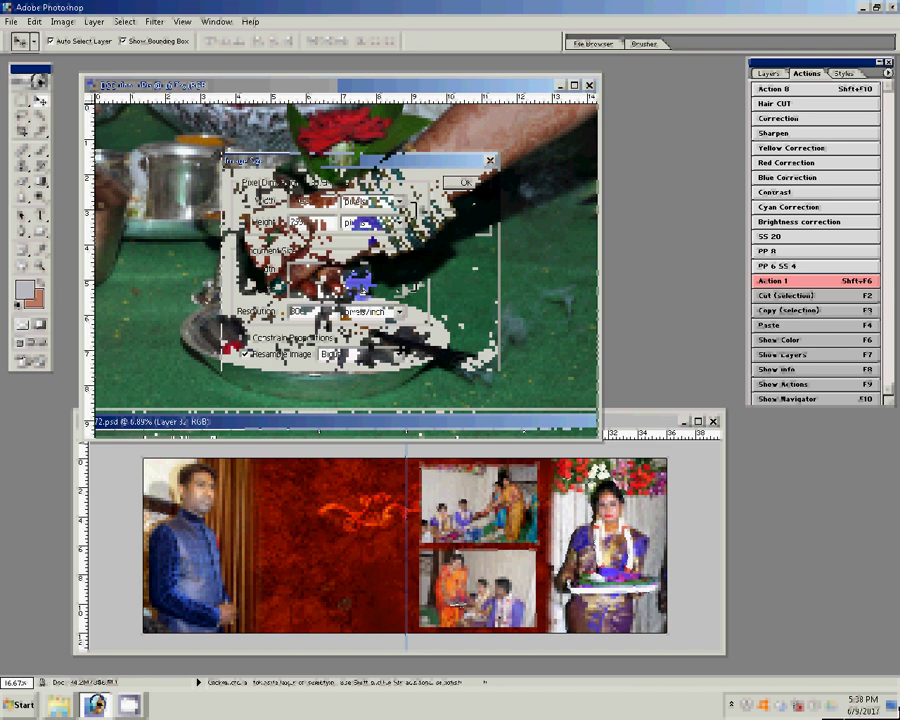
left_click(341, 533)
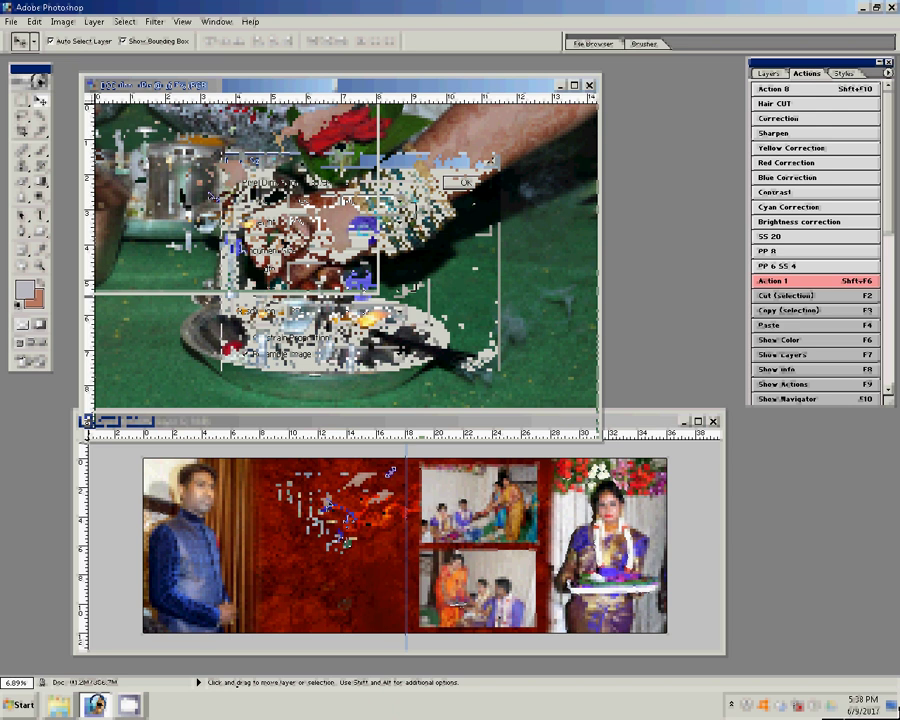
left_click(376, 85)
left_click(368, 84)
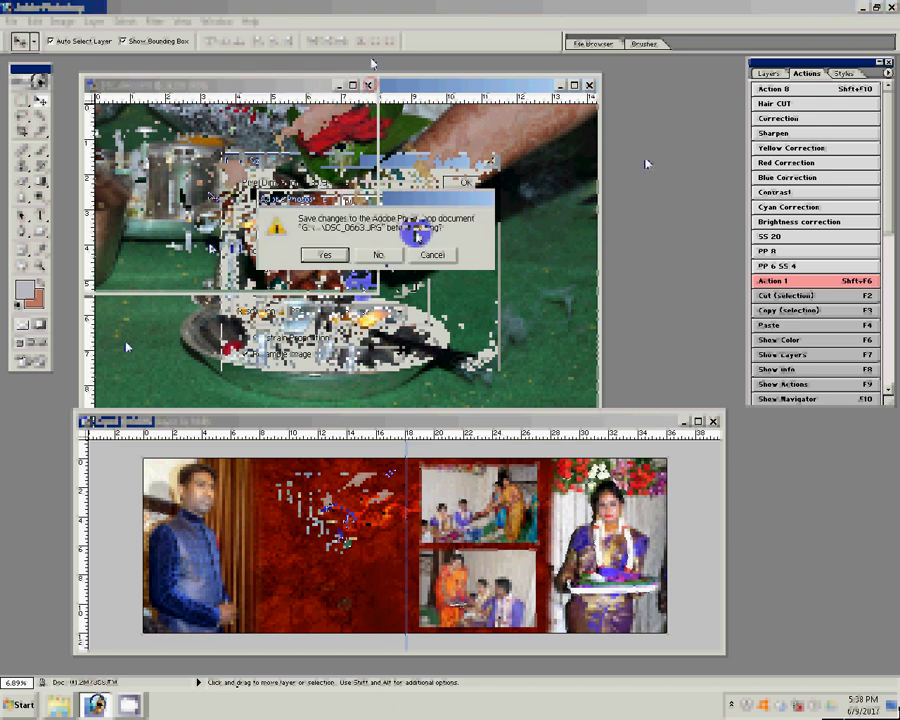
left_click(379, 254)
left_click(280, 418)
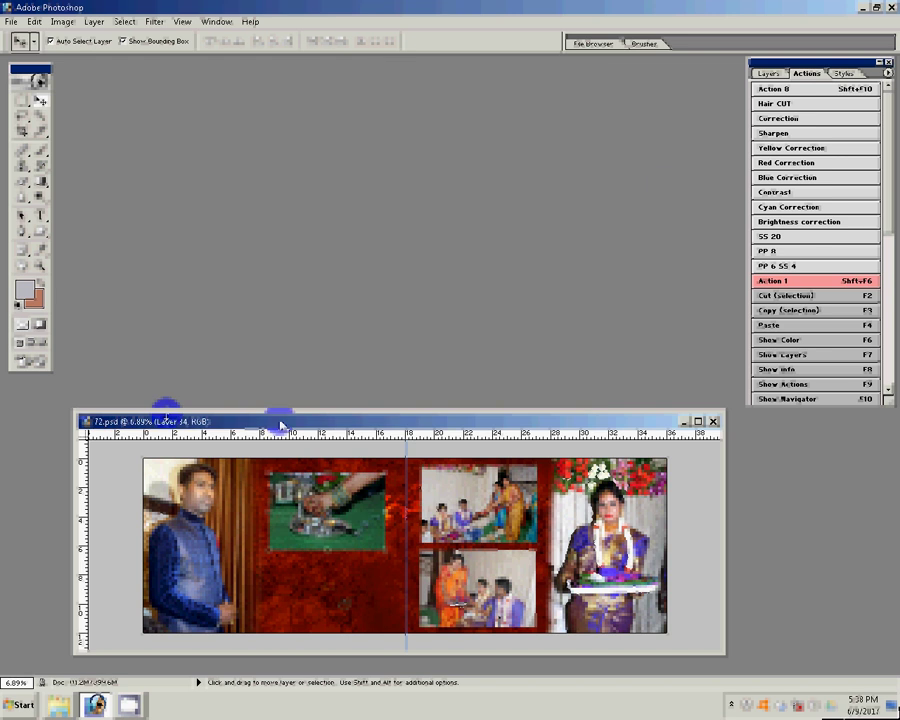
- Switch to erasing and bring the 'Almost finalised' Explorer window forward
key("b")
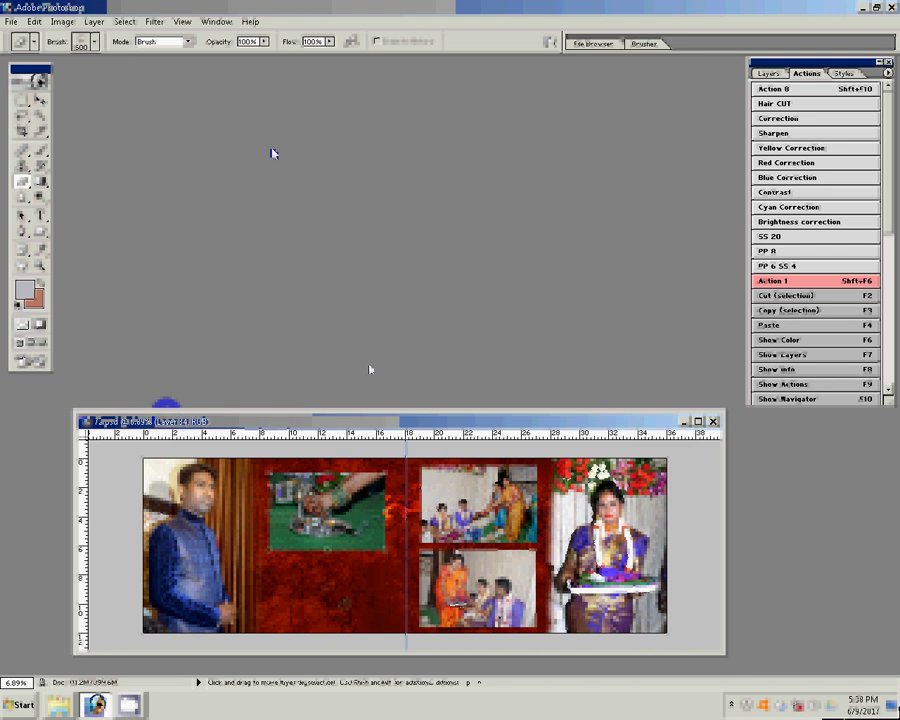
key("alt+Tab")
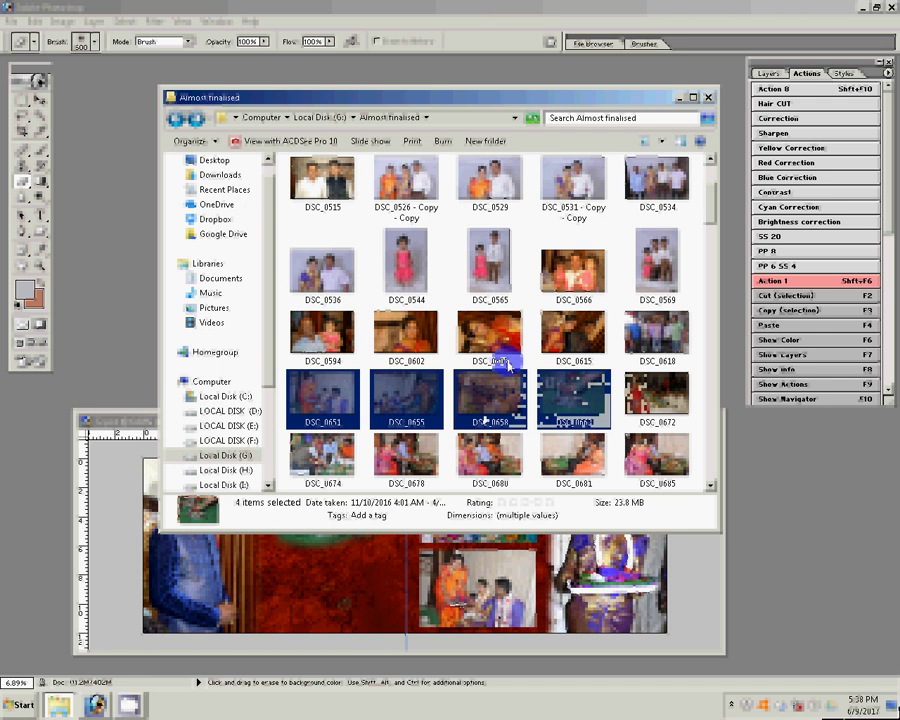
- Browse the Almost finalised folder and its ex d subfolder, looking through candidate photos
left_click(500, 378, "ctrl")
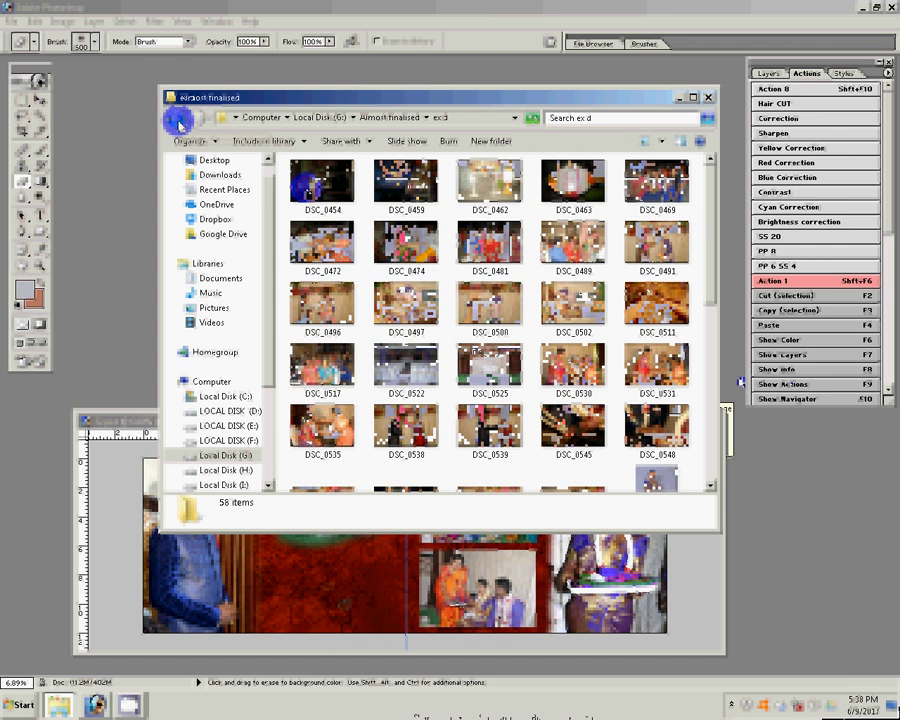
key("ctrl+a")
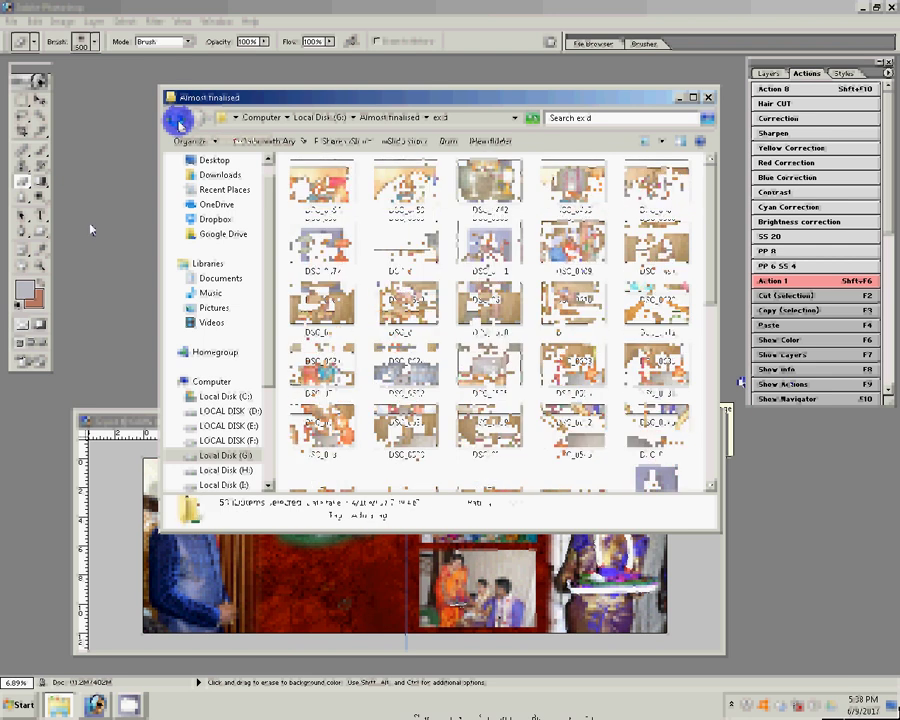
left_click(178, 120)
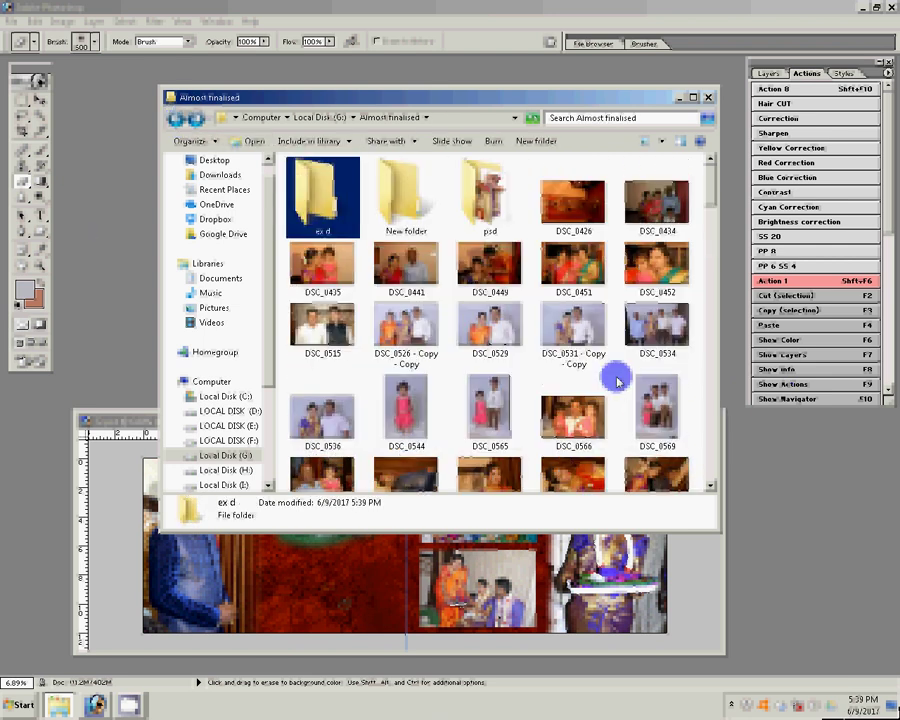
scroll(617, 381, "down", 3)
scroll(713, 216, "down", 2)
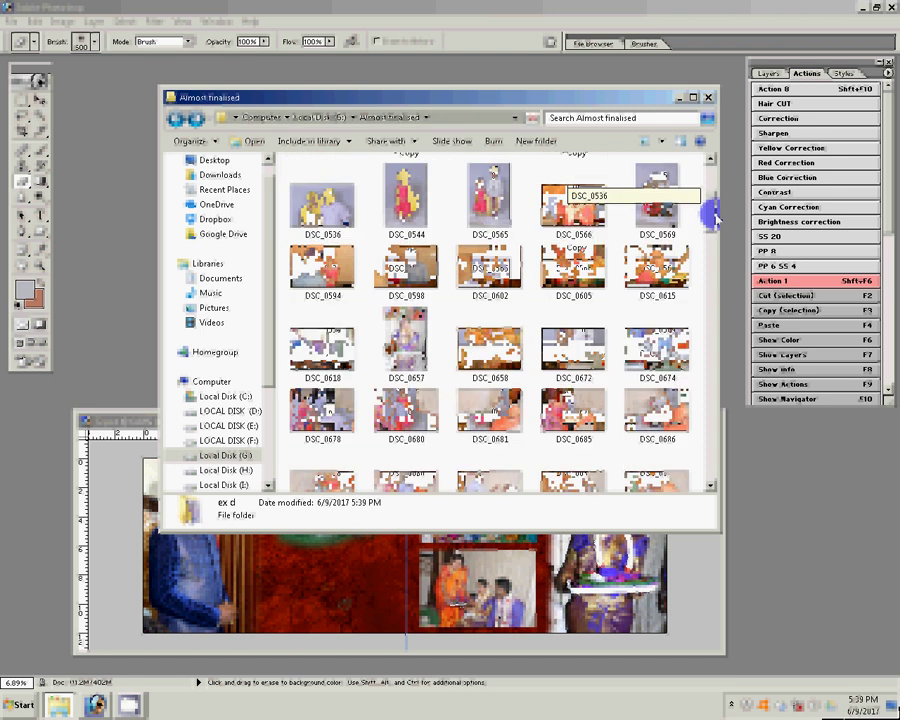
scroll(715, 217, "down", 1)
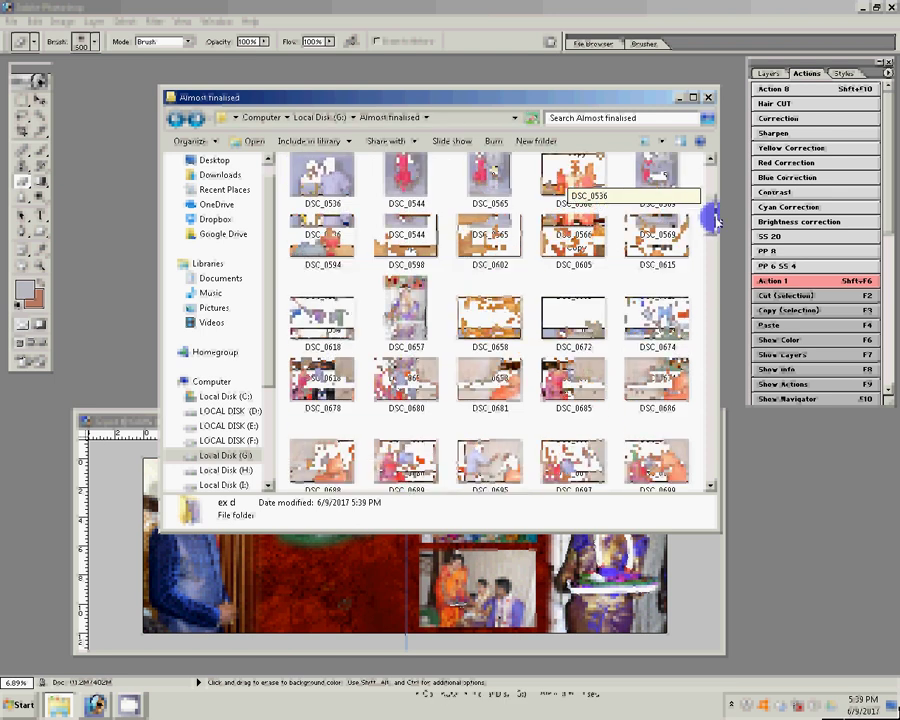
key("Down")
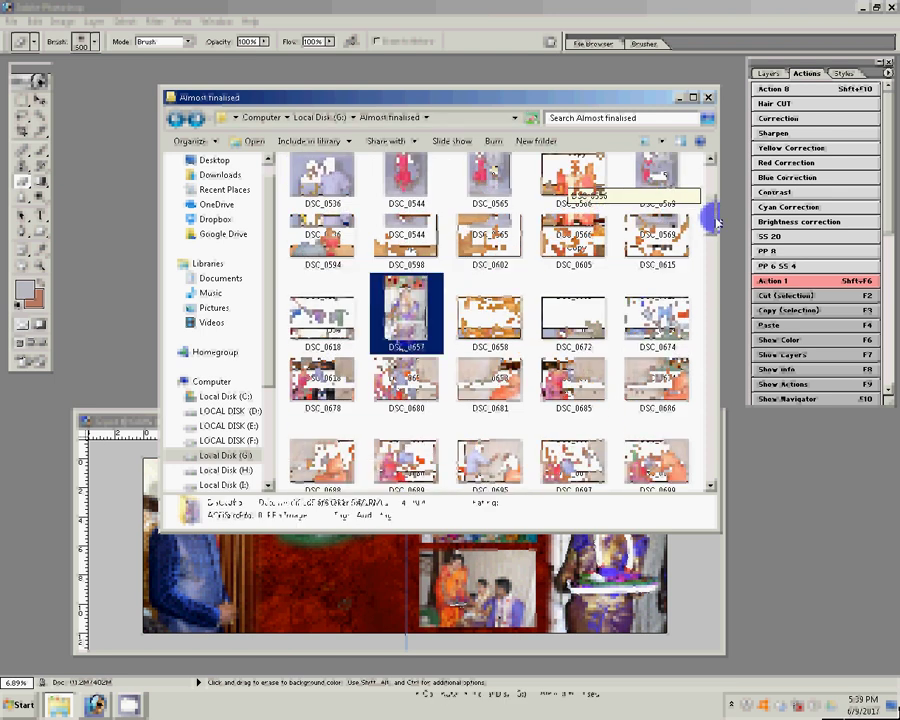
- Return to the ex d folder and open DSC_0674.jpg in Photoshop
left_click(410, 240, "ctrl")
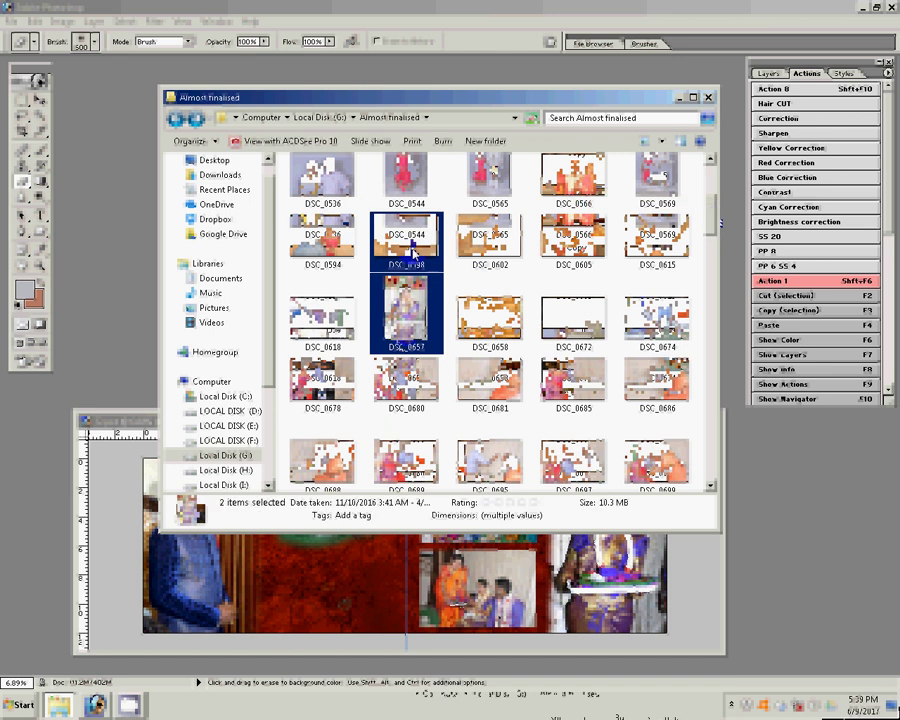
key("ctrl+a")
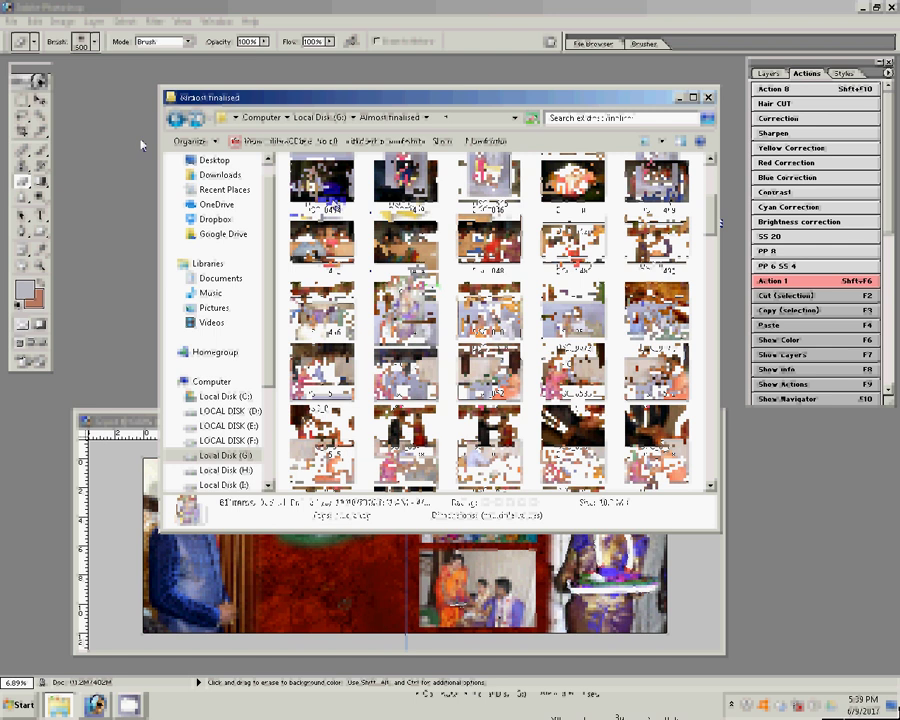
left_click(178, 119)
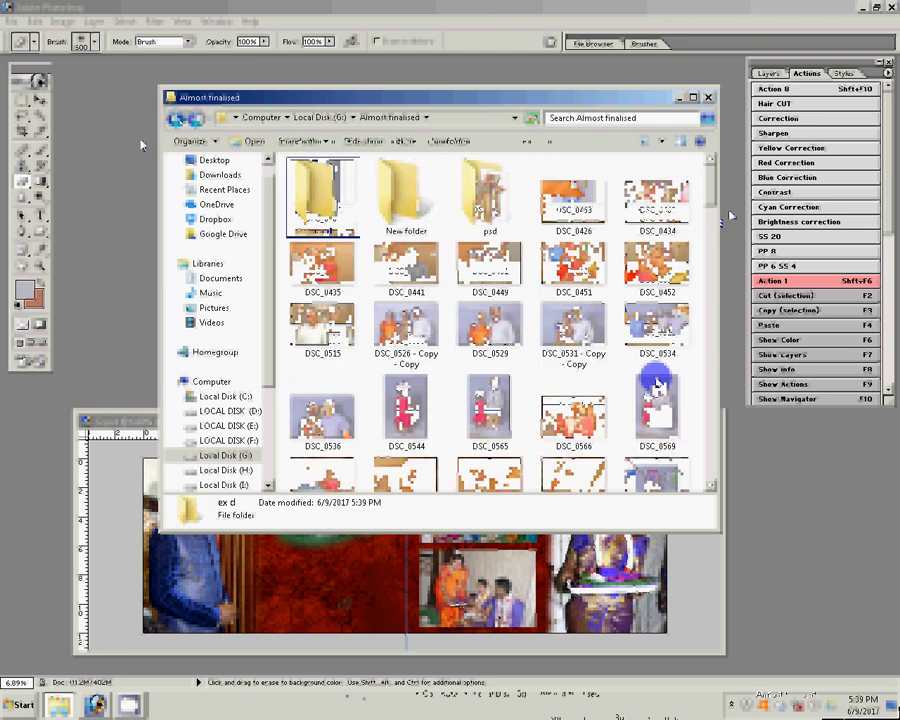
scroll(710, 207, "down", 2)
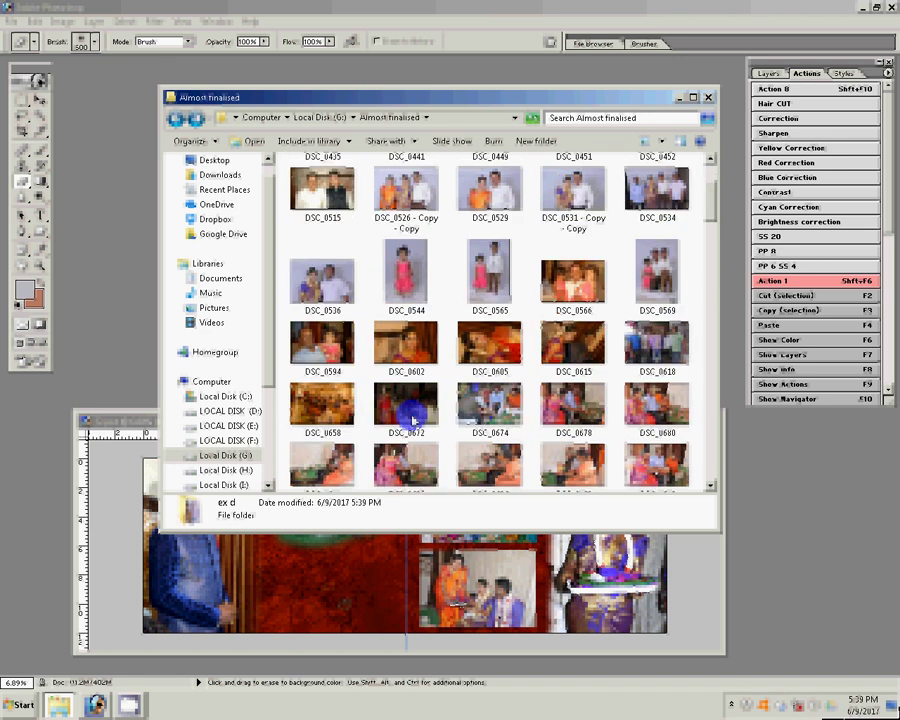
mouse_move(489, 403)
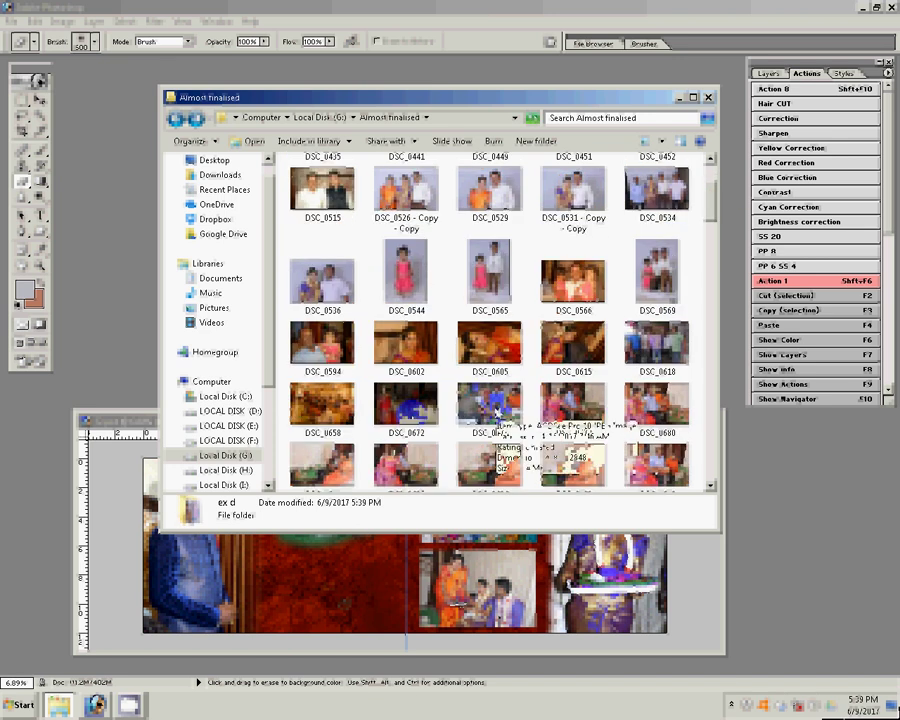
left_click_drag(495, 412, 742, 480)
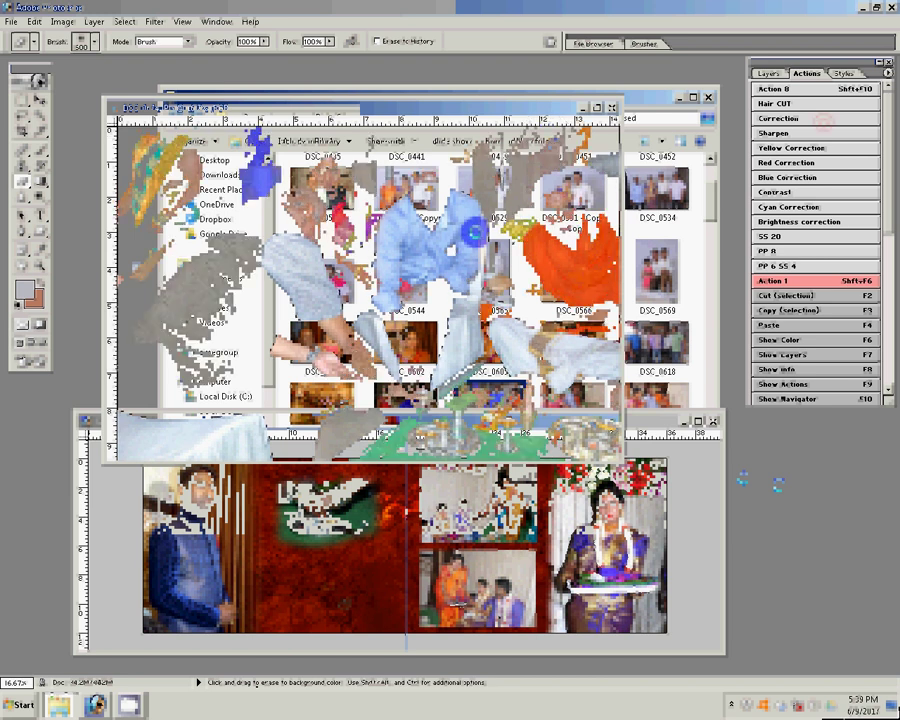
- Resize DSC_0674 to 8 inches wide and place it on the lower half of the left page
key("ctrl+alt+i")
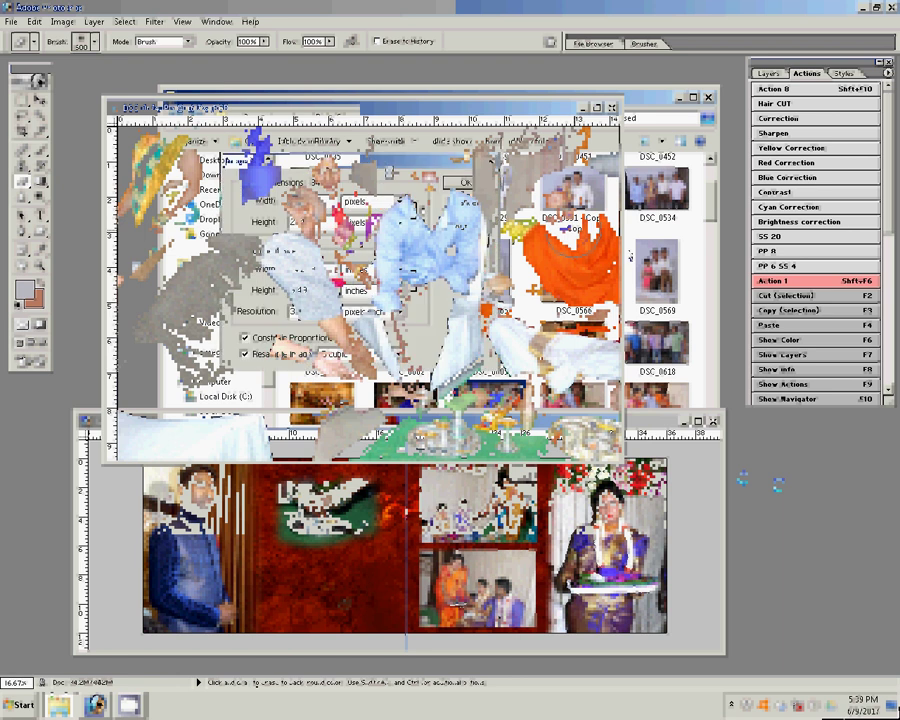
double_click(318, 268)
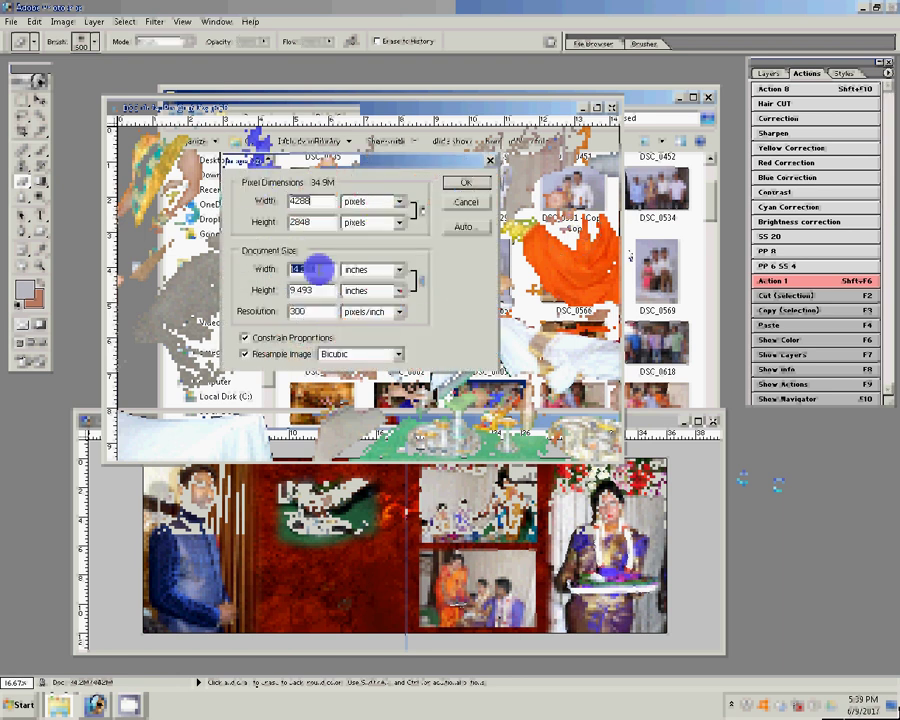
type("8")
left_click(462, 183)
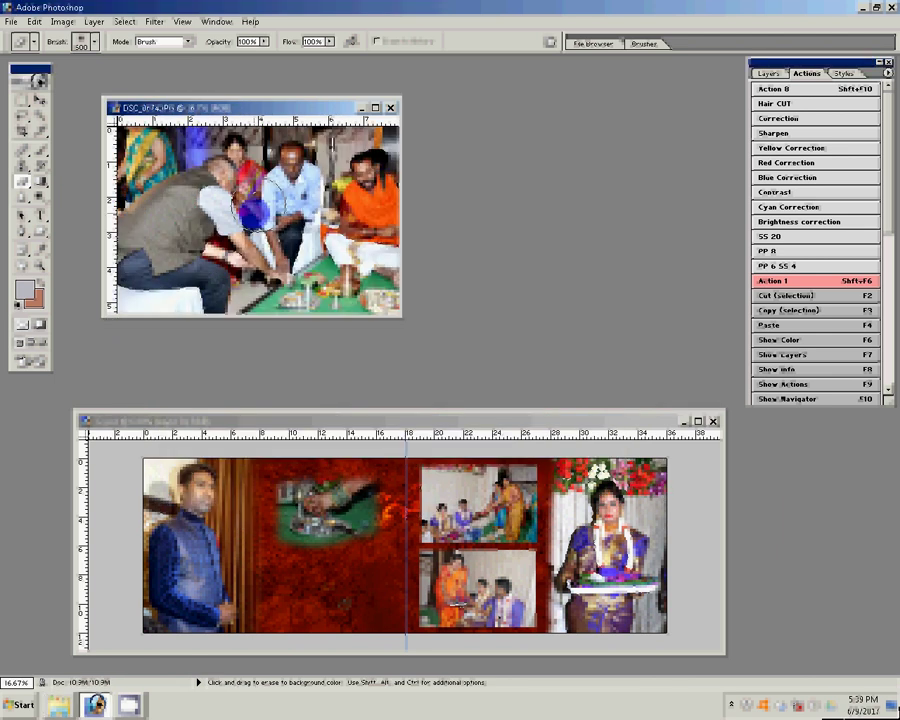
key("v")
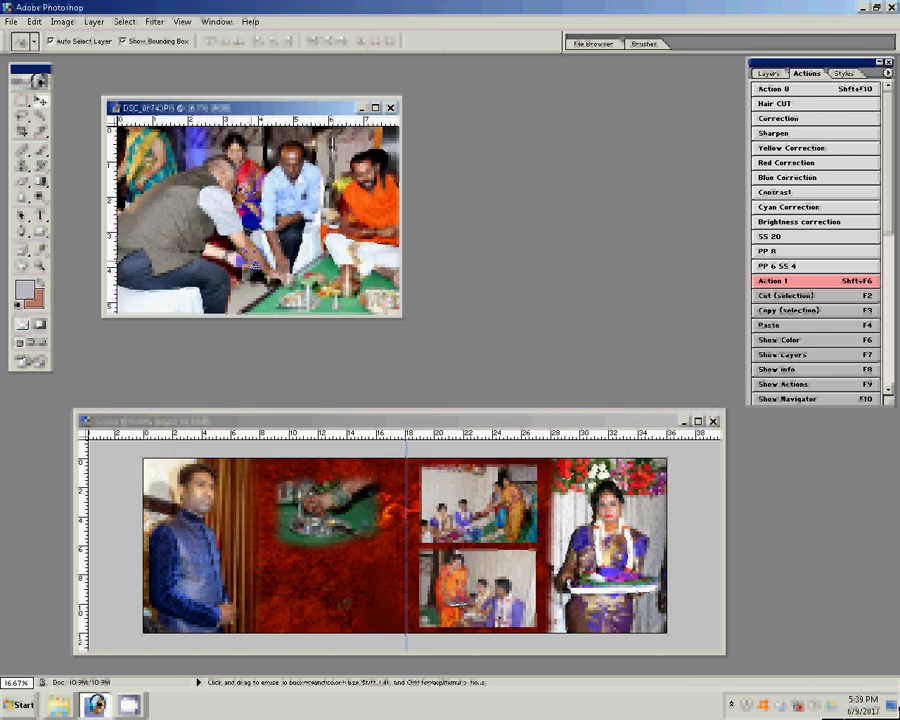
left_click_drag(330, 520, 345, 538)
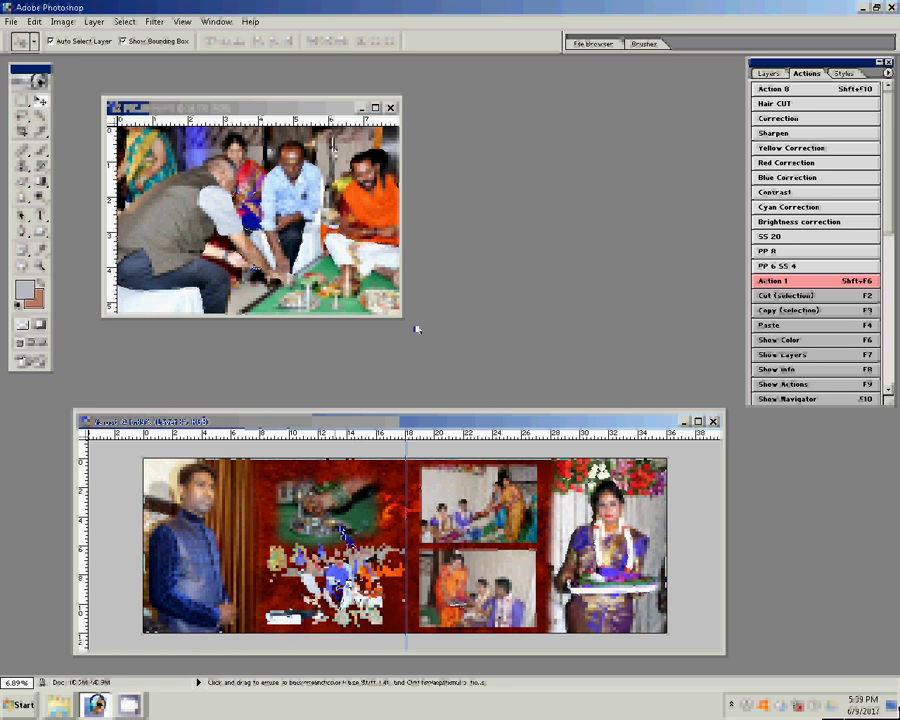
- Close the DSC_0674 source window and show the Layers panel with its effects list
left_click(390, 107)
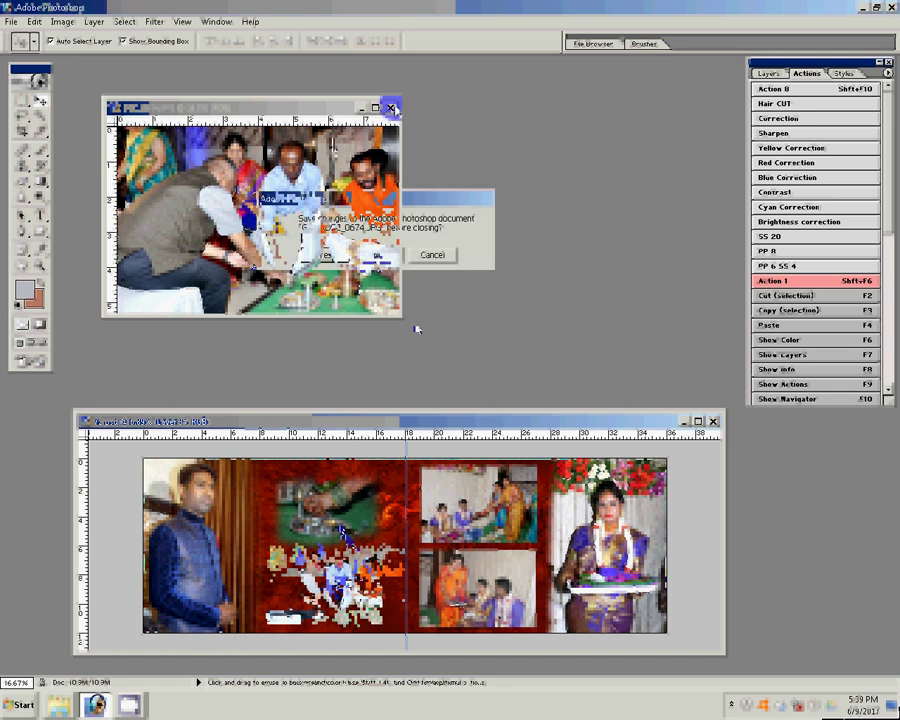
left_click(784, 73)
left_click(789, 402)
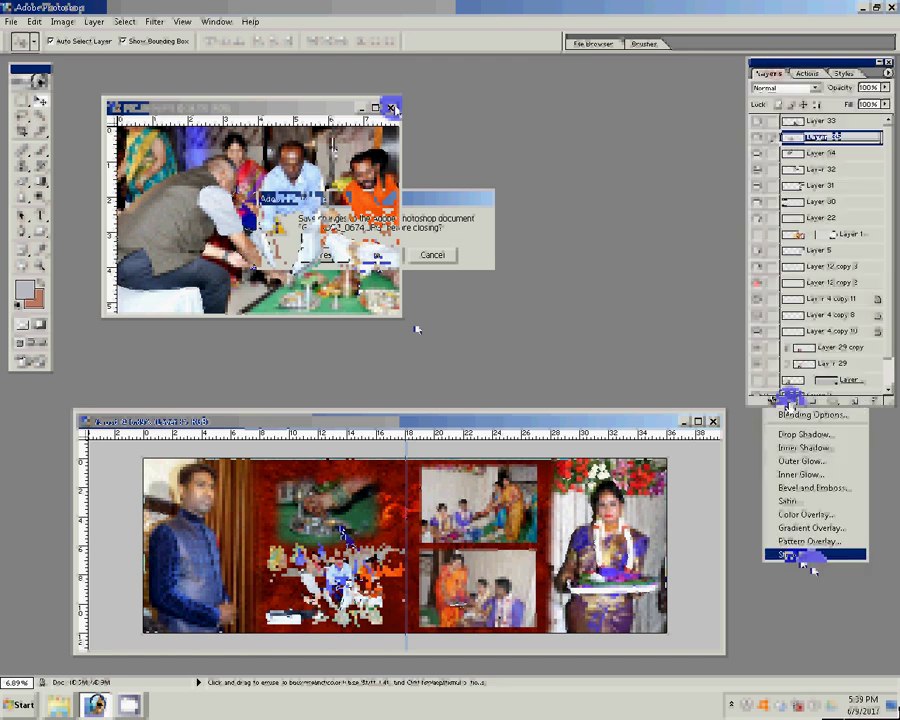
- Give Layer 35 a green Stroke and copy that layer style onto Layers 32 and 33
left_click(808, 558)
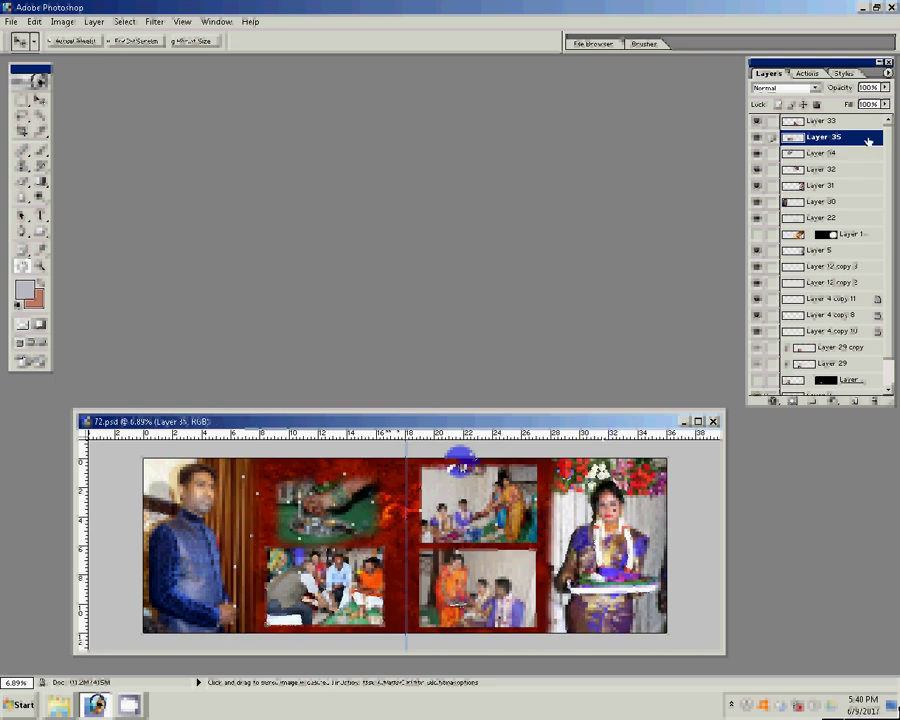
right_click(866, 140)
left_click(815, 262)
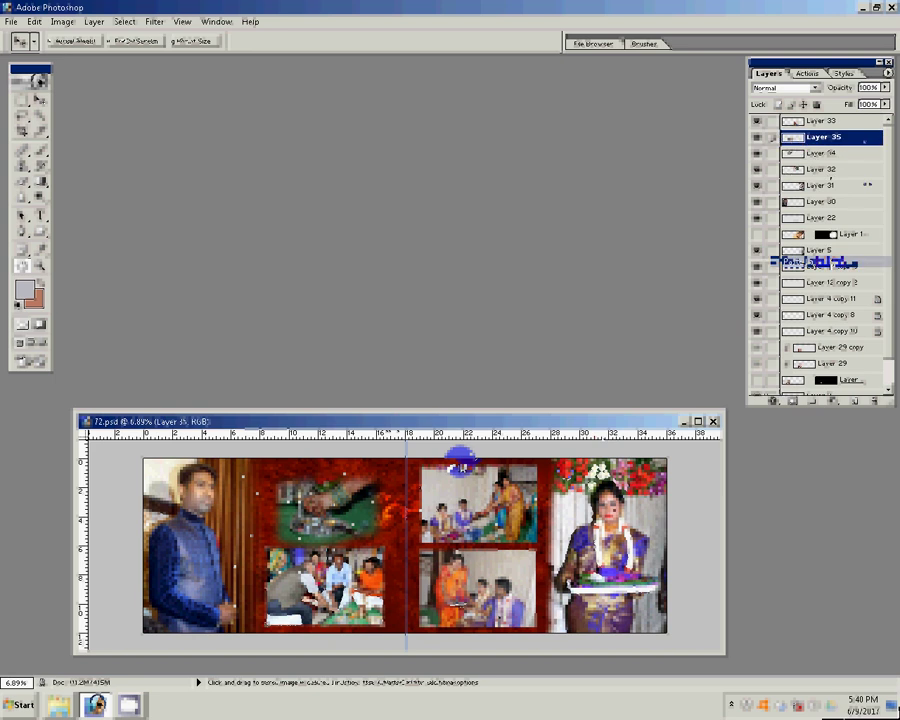
left_click(858, 197)
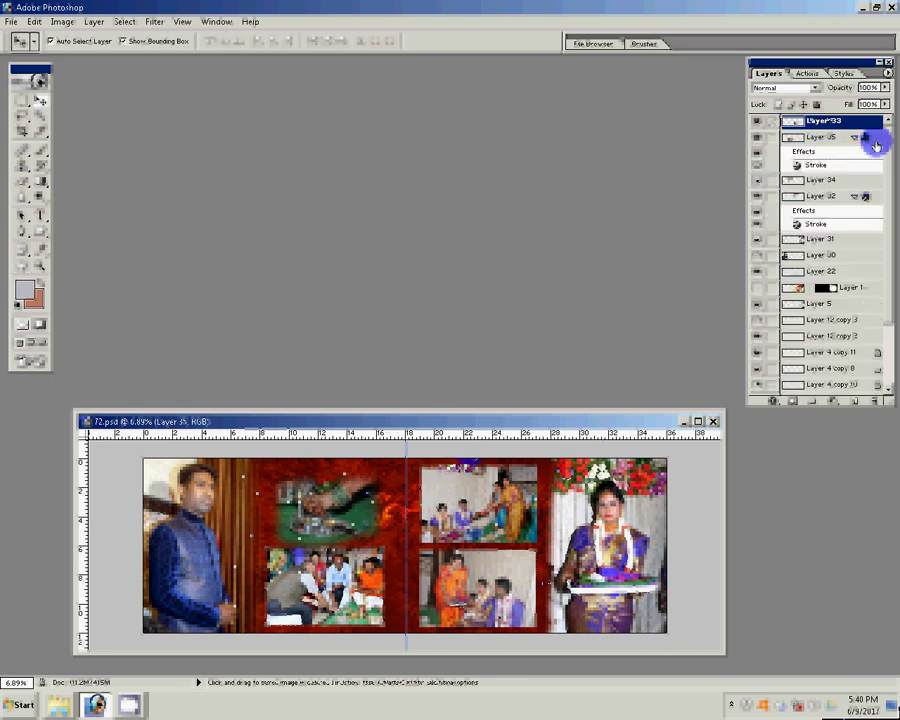
right_click(872, 124)
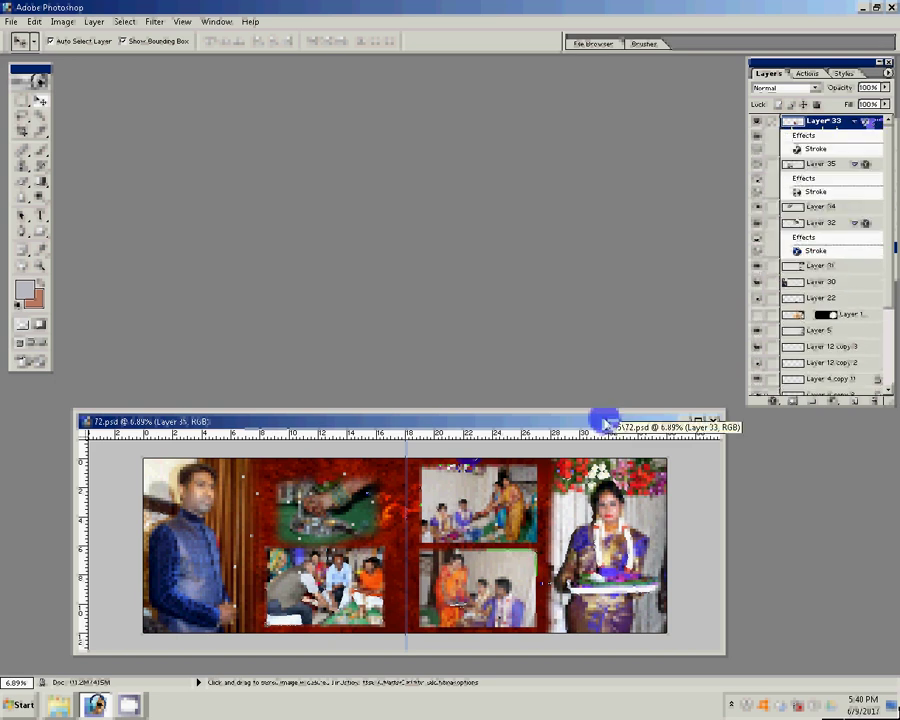
key("ctrl+shift+s")
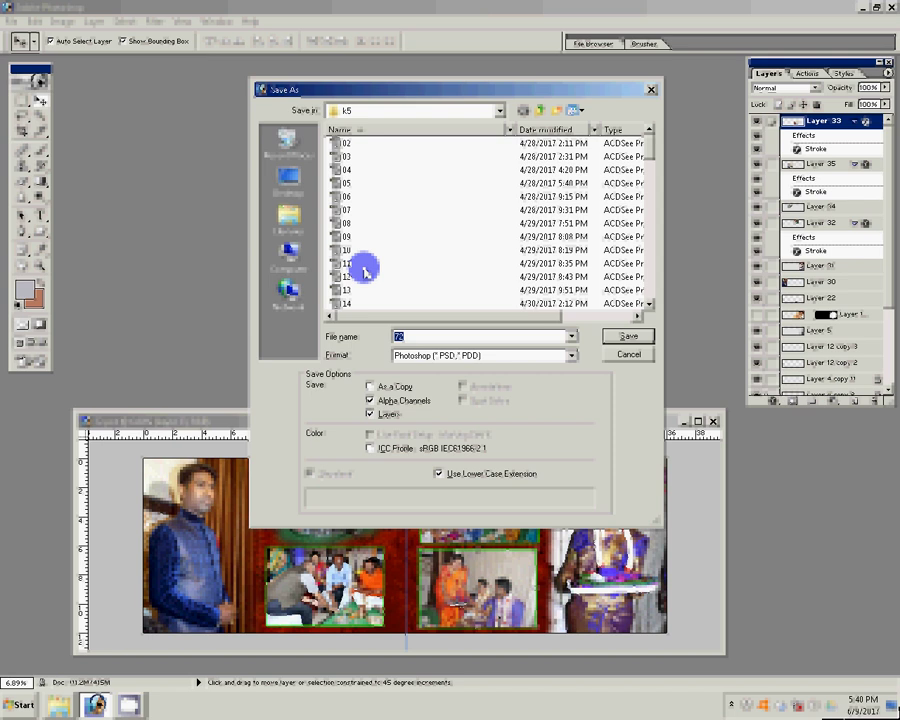
- Save the finished spread in the N K folder as PSD file '07'
key("BackSpace")
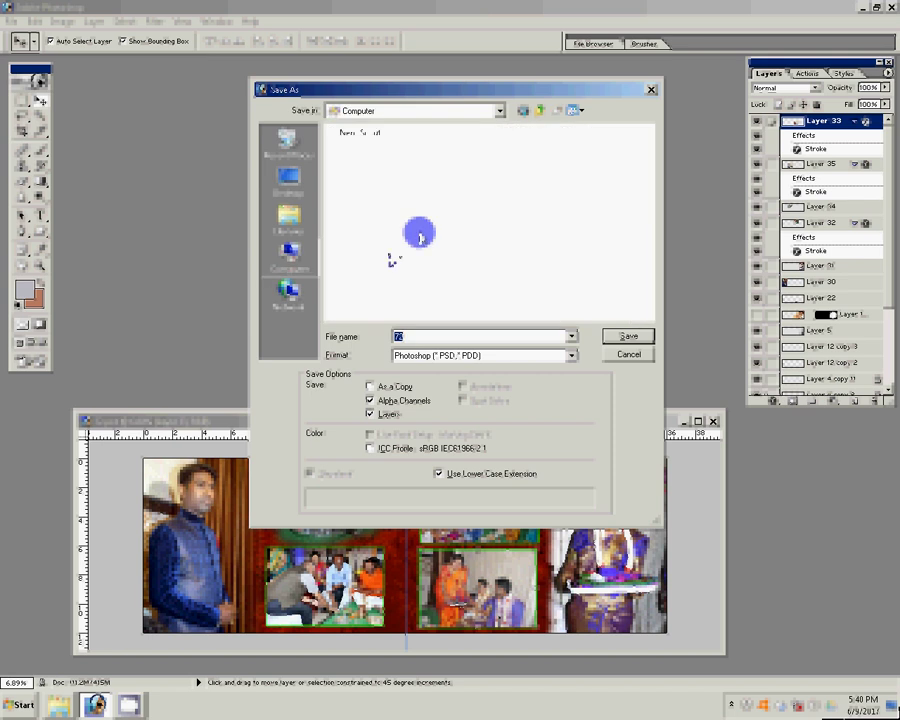
left_click(294, 158)
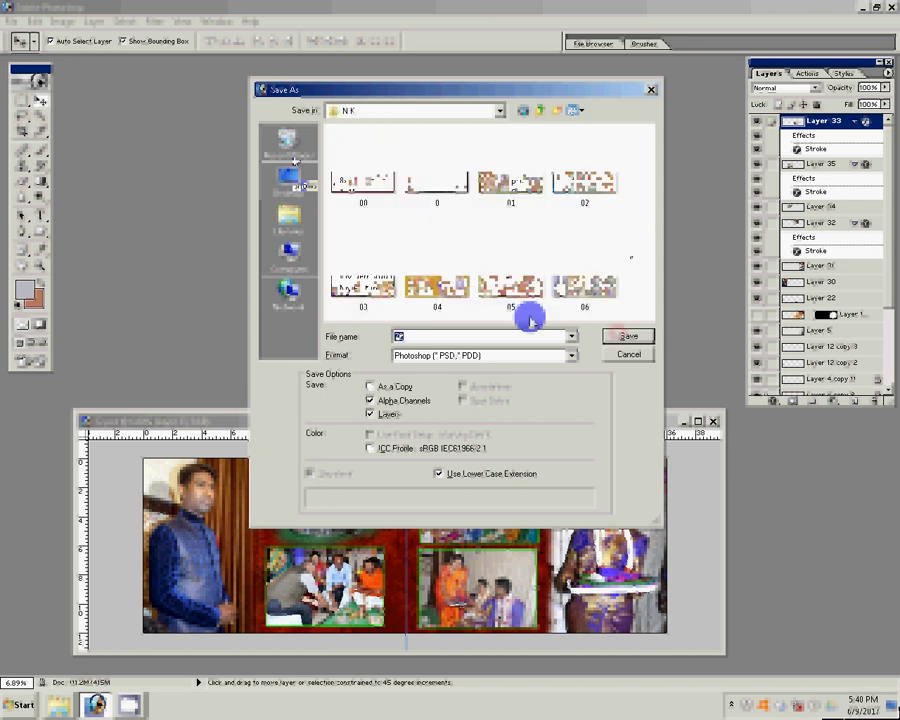
type("07")
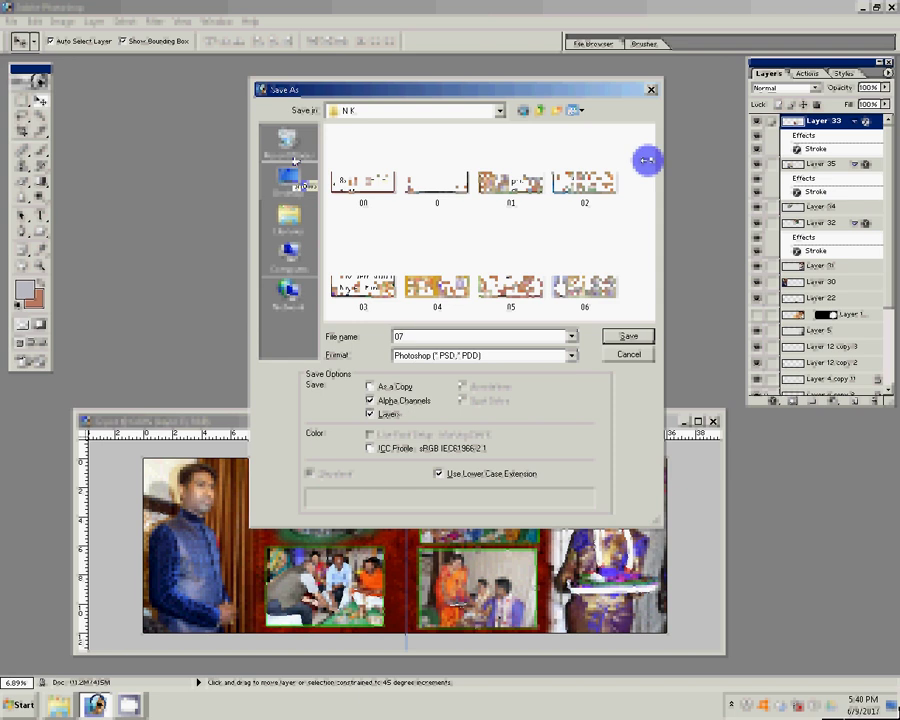
left_click(638, 337)
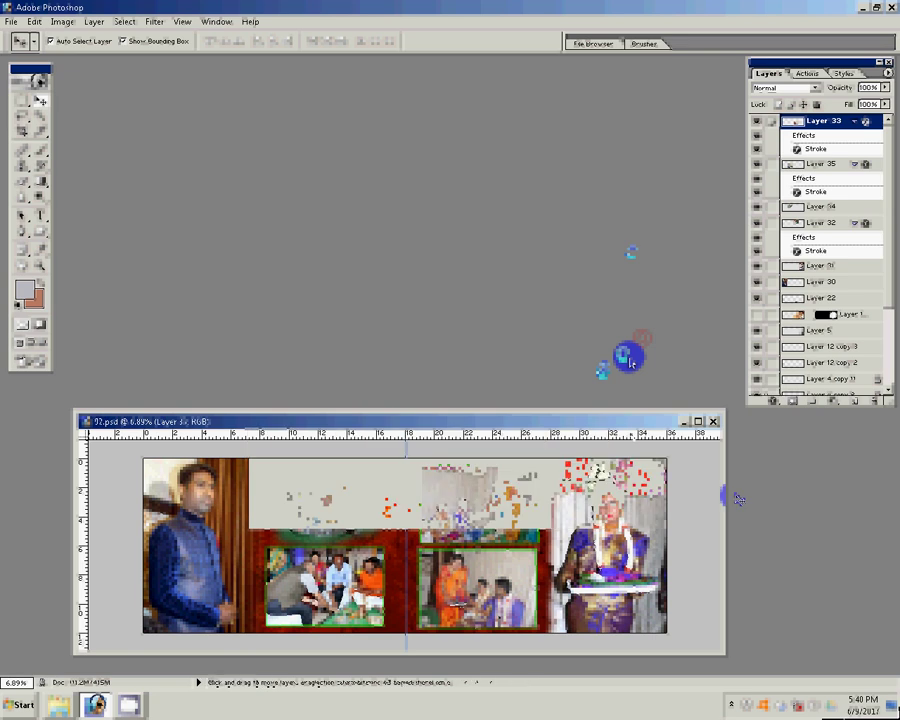
- Close the saved 07.psd album spread document
left_click(712, 421)
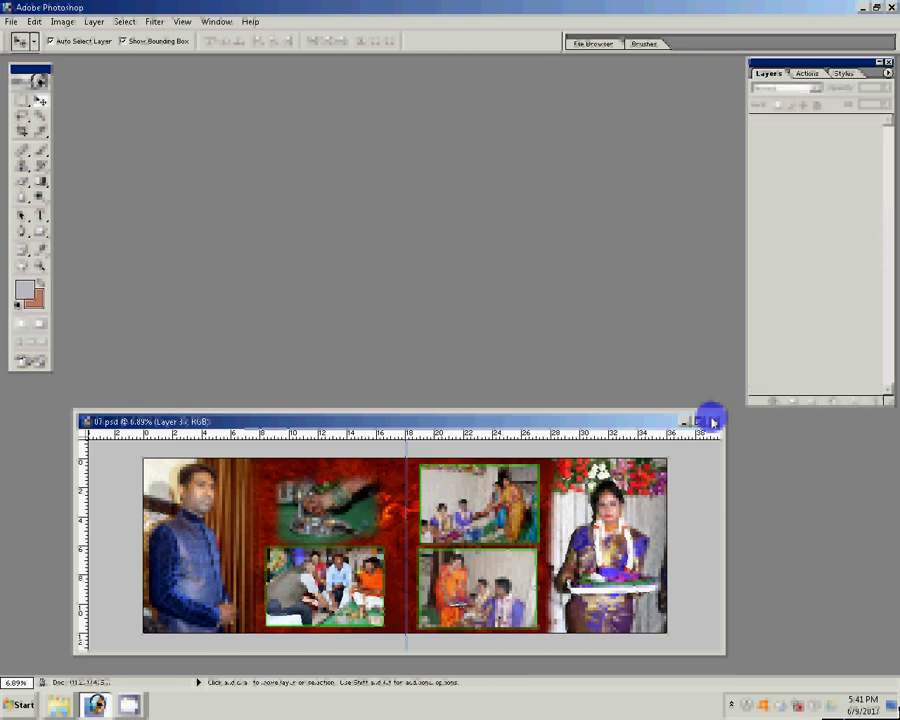